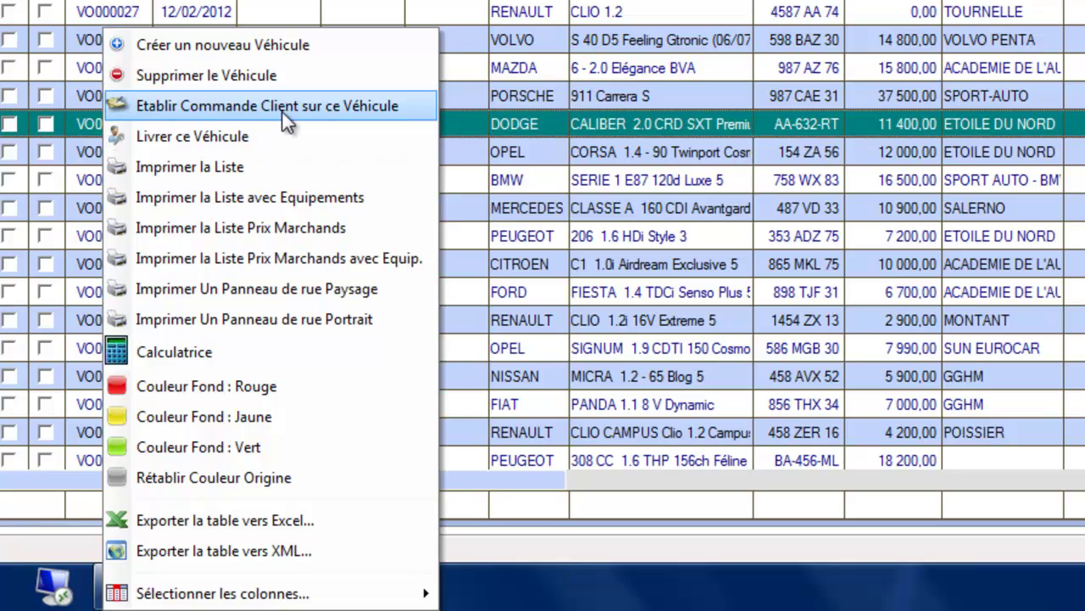
# Start a customer order on the Dodge Caliber and agree to select its buyer
pyautogui.click(287, 121)
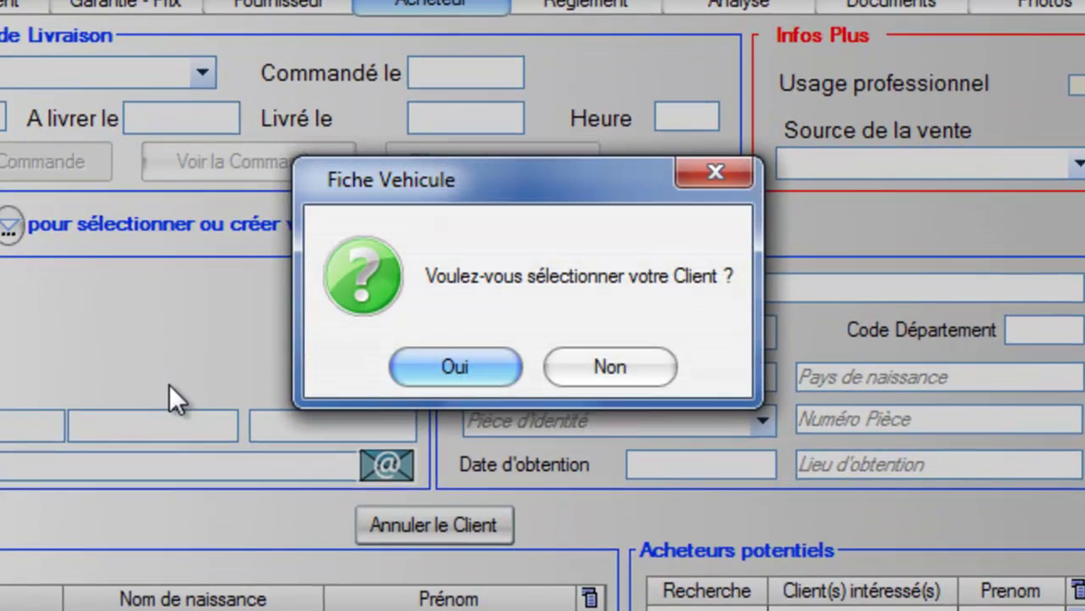
pyautogui.click(433, 369)
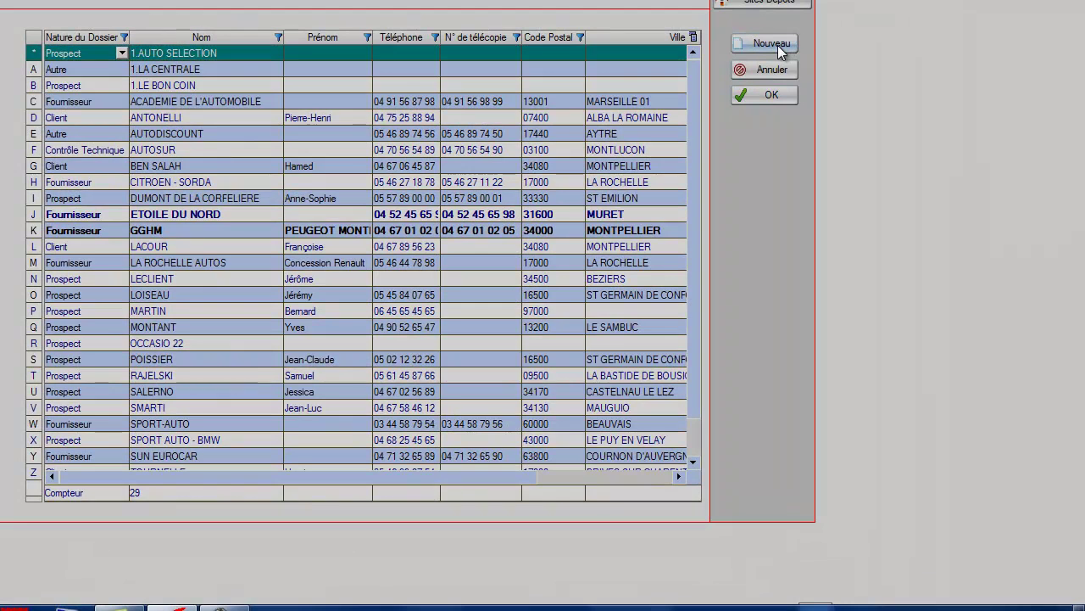
# Create a new client file titled Monsieur and enter the client's surname
pyautogui.click(778, 45)
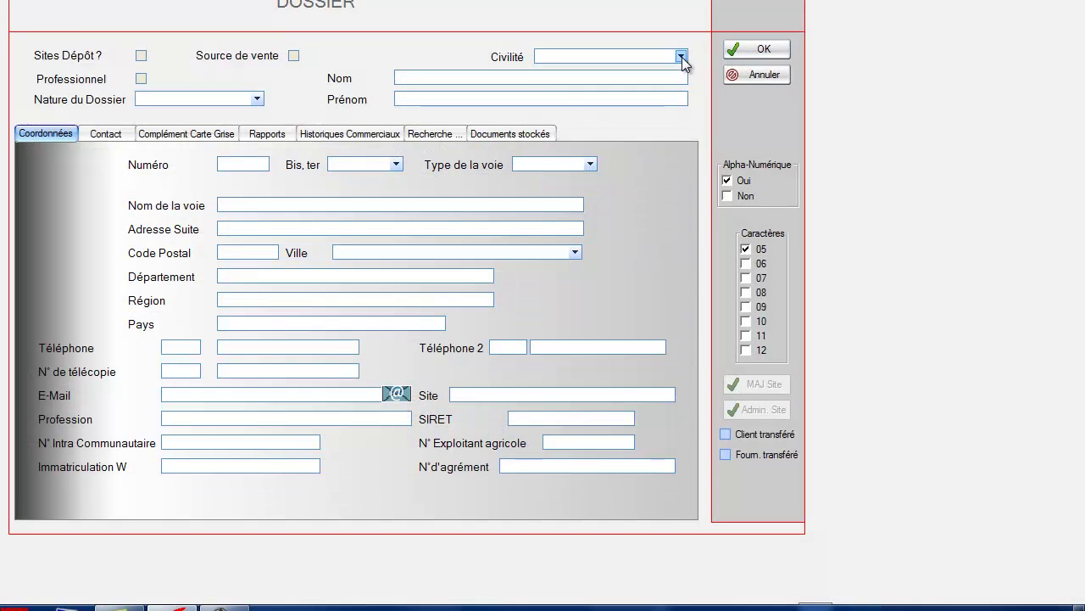
pyautogui.click(681, 57)
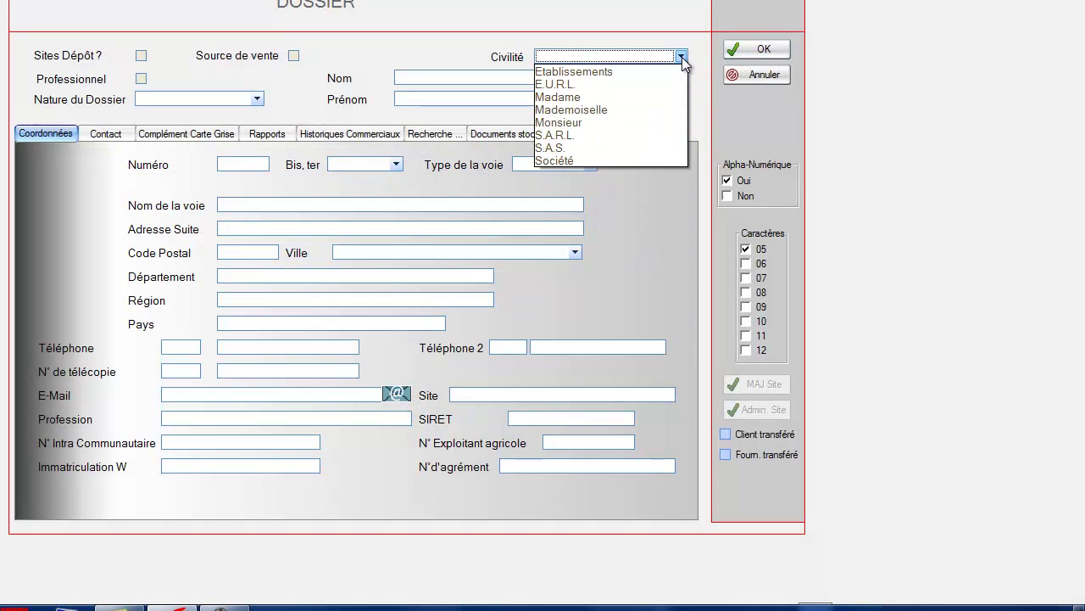
pyautogui.click(593, 123)
pyautogui.click(452, 78)
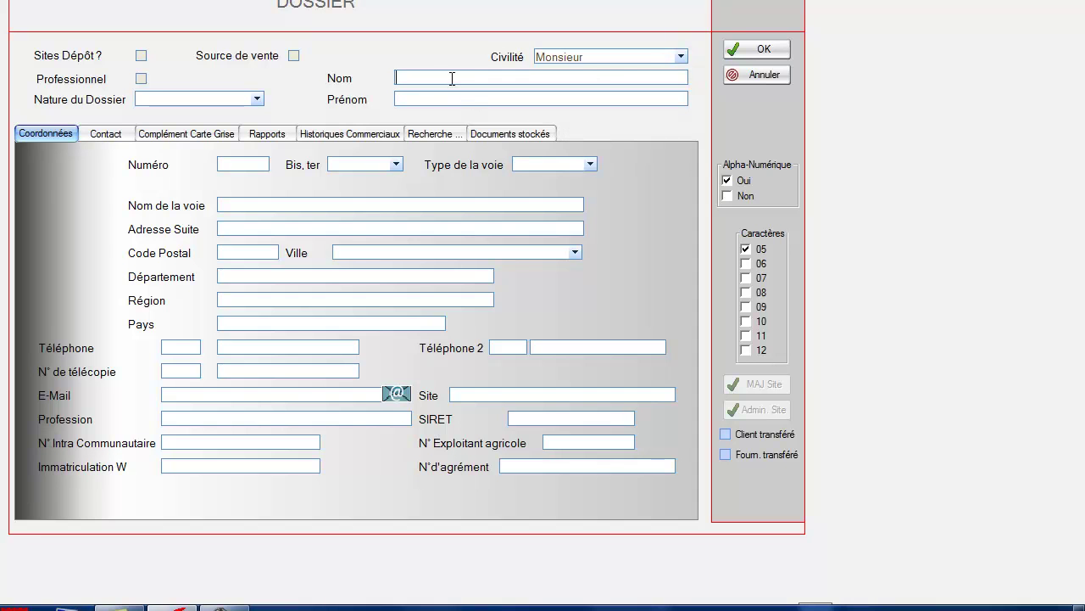
pyautogui.write('MARTINEAU')
pyautogui.press('Tab')
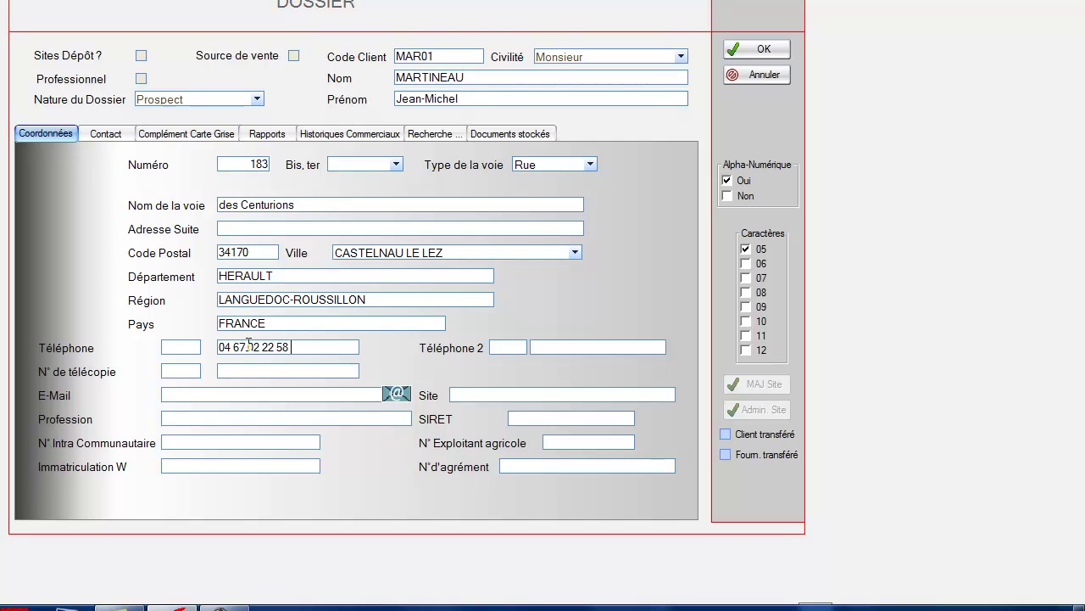
# Enter the client's e-mail address, removing the stray 'z' from the domain
pyautogui.click(209, 395)
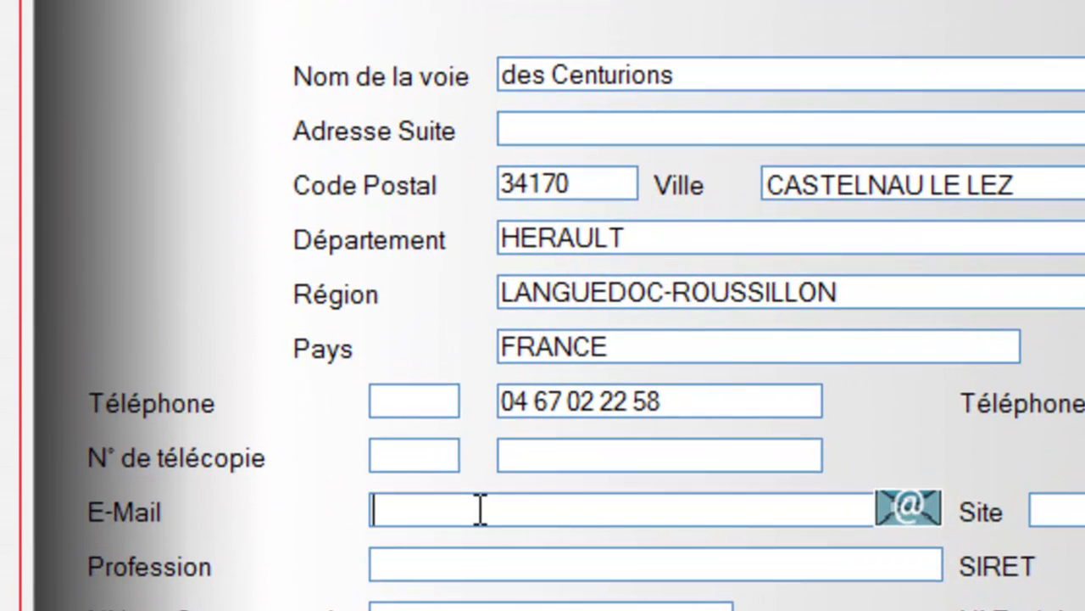
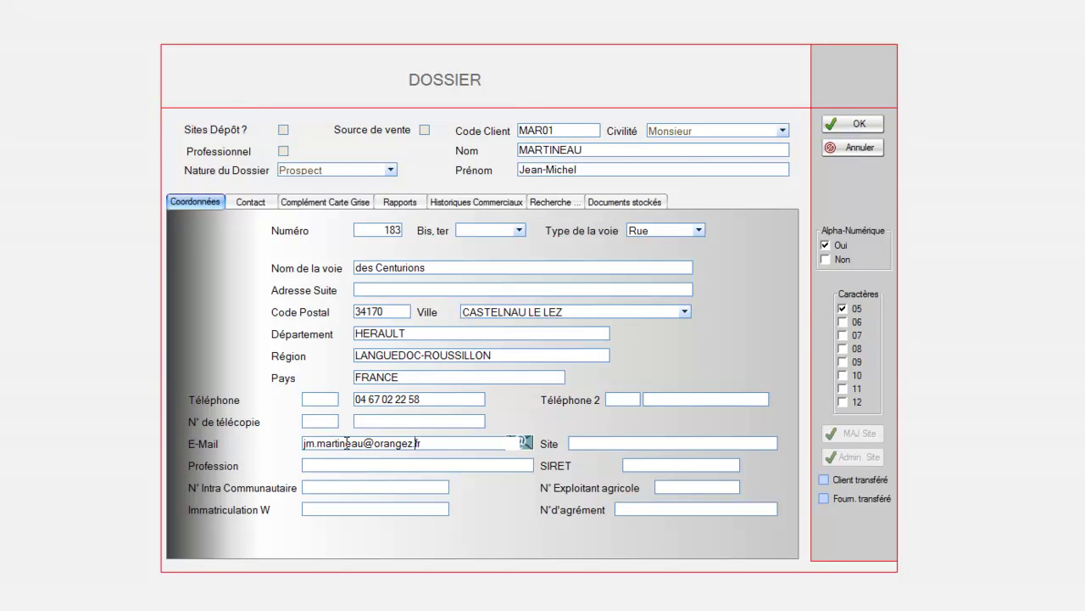
# Save the new client file and acknowledge the notice redirecting to the order form
pyautogui.click(850, 125)
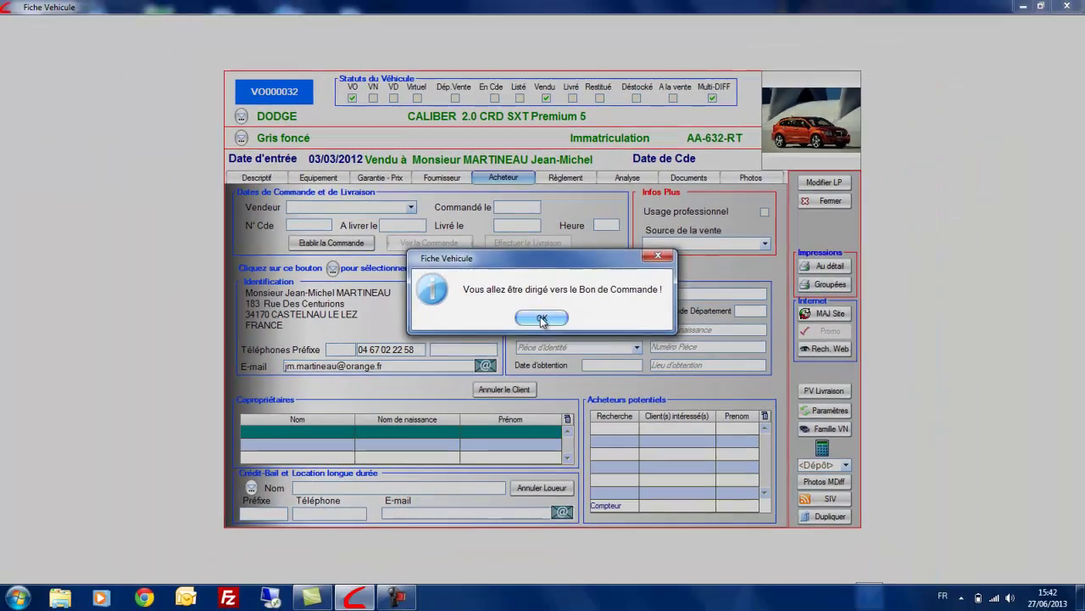
pyautogui.click(558, 356)
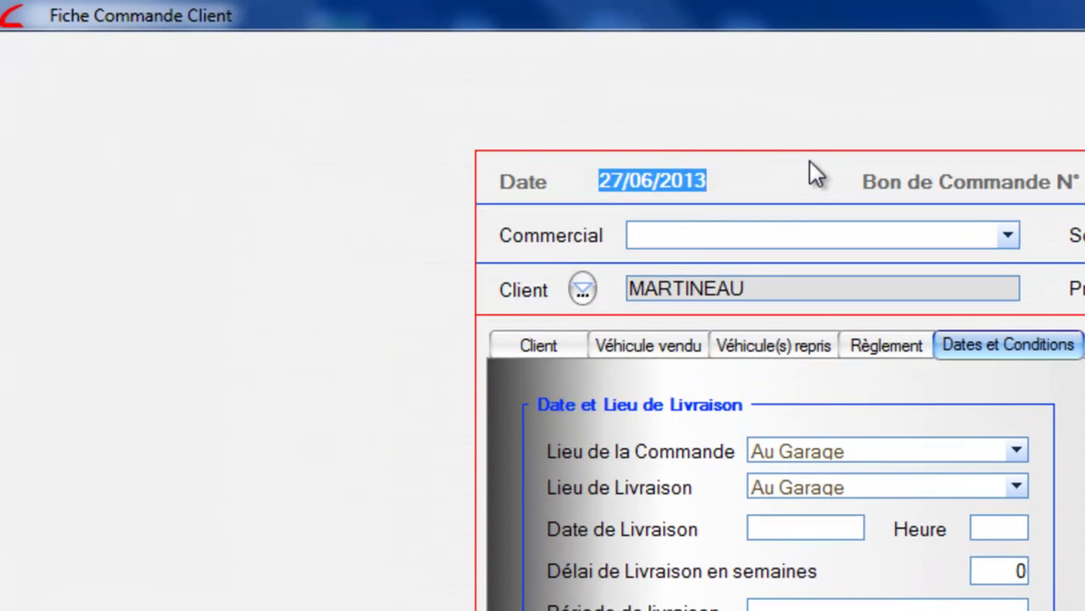
# Date the order 15/06/2013, assign the second salesperson and set sale source 1.AUTO SELECTION
pyautogui.write('15/06/')
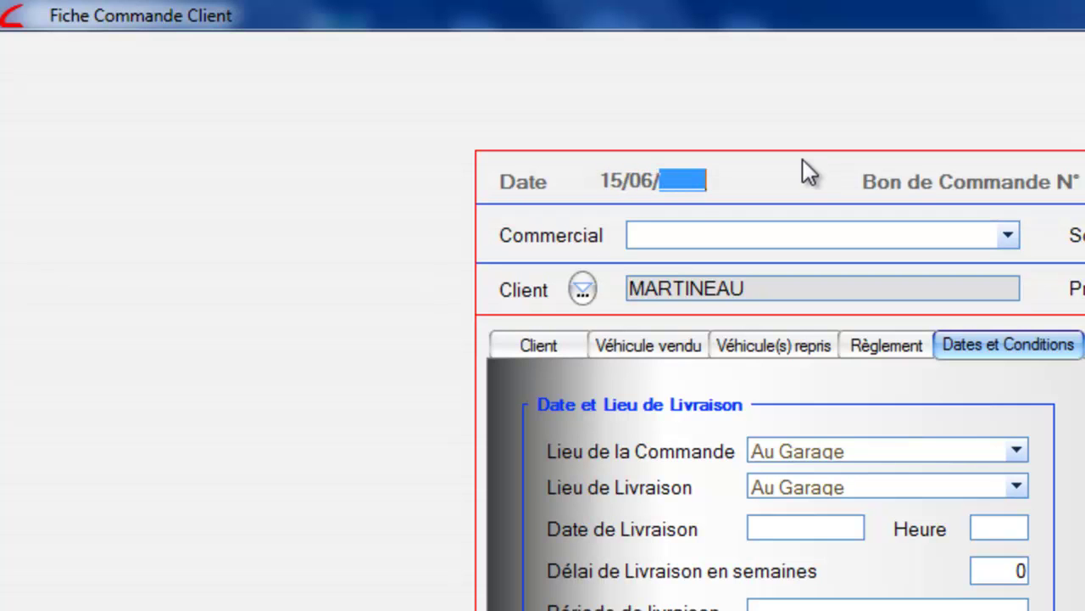
pyautogui.click(568, 335)
pyautogui.click(755, 234)
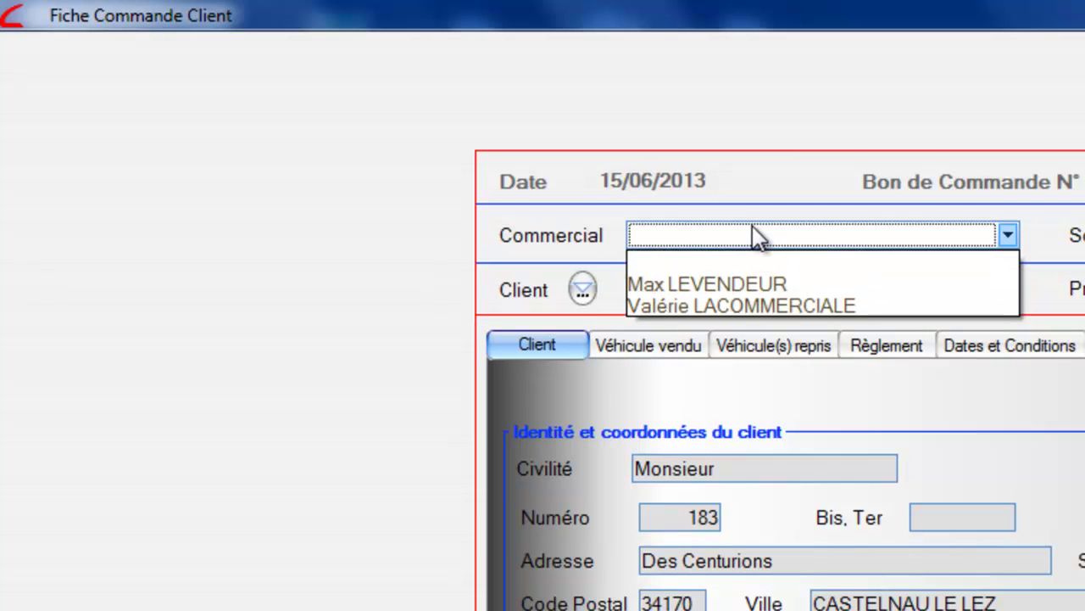
pyautogui.click(751, 304)
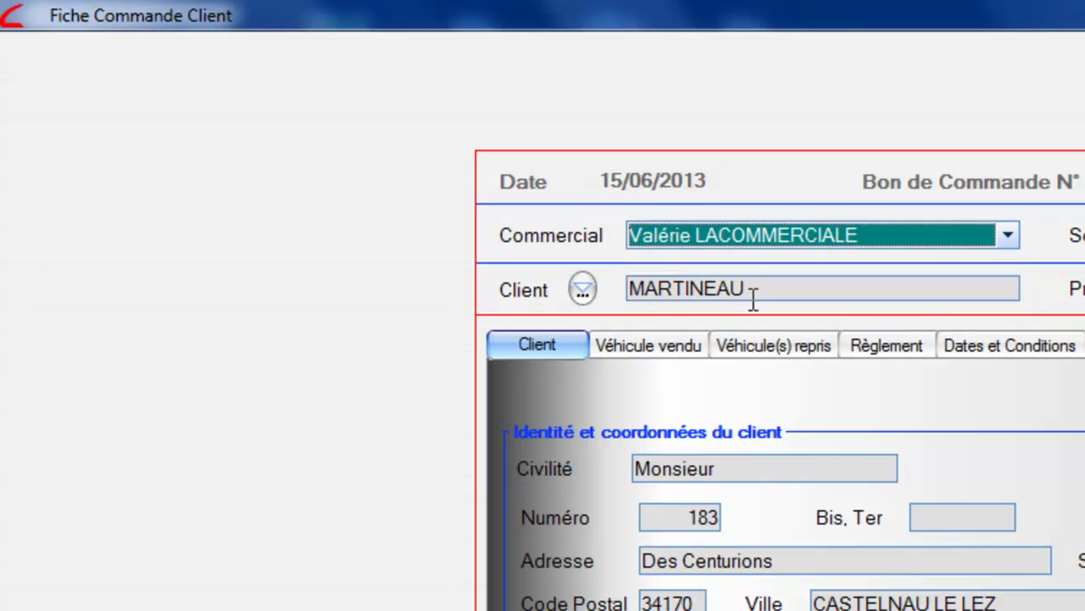
pyautogui.click(957, 138)
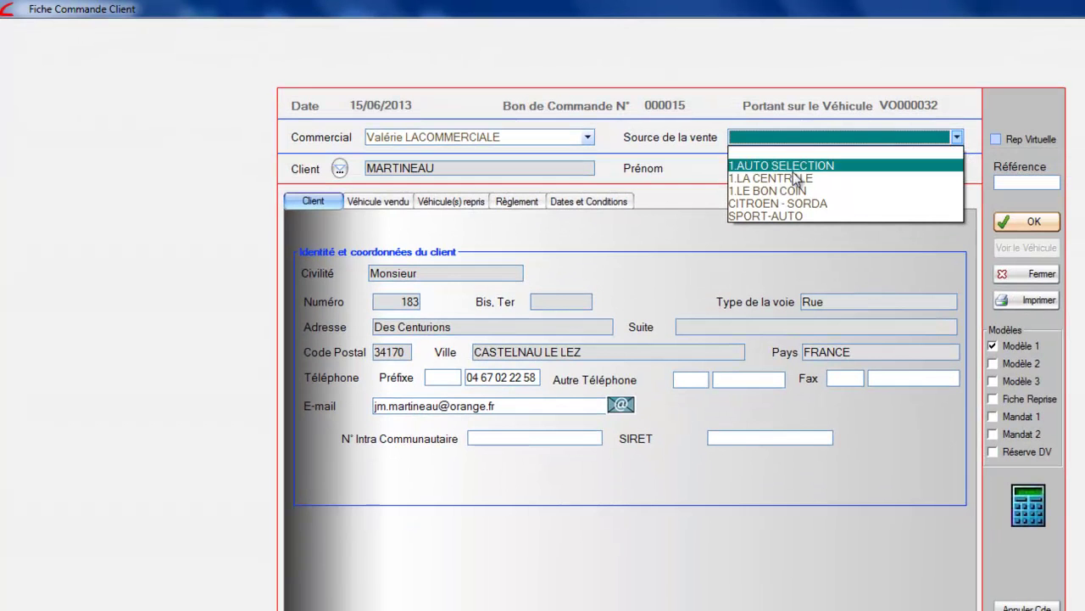
pyautogui.click(795, 168)
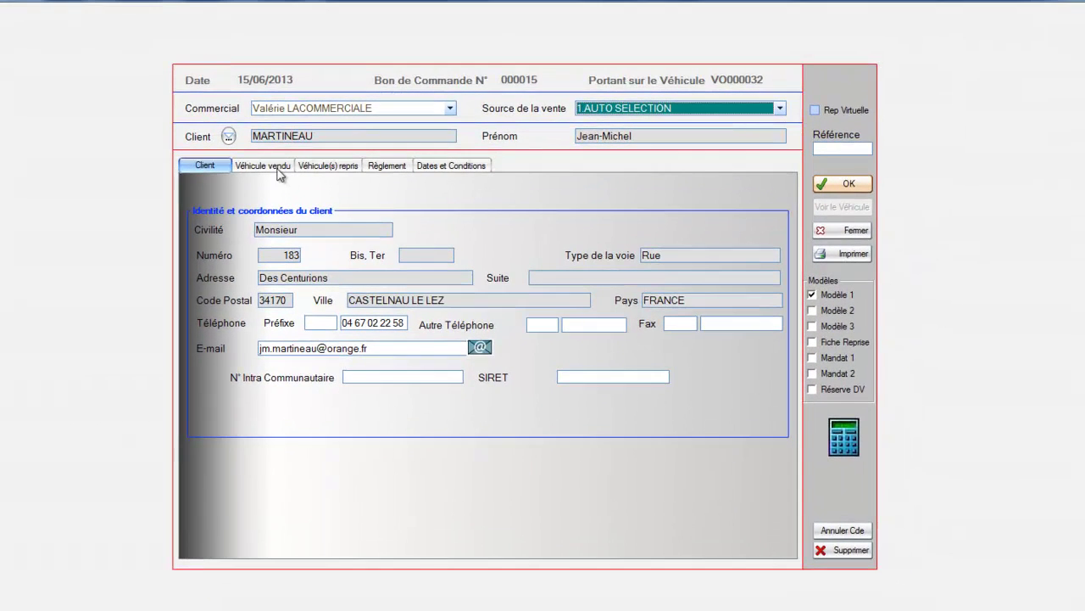
# Start creating a trade-in vehicle from the order's trade-in section
pyautogui.click(270, 167)
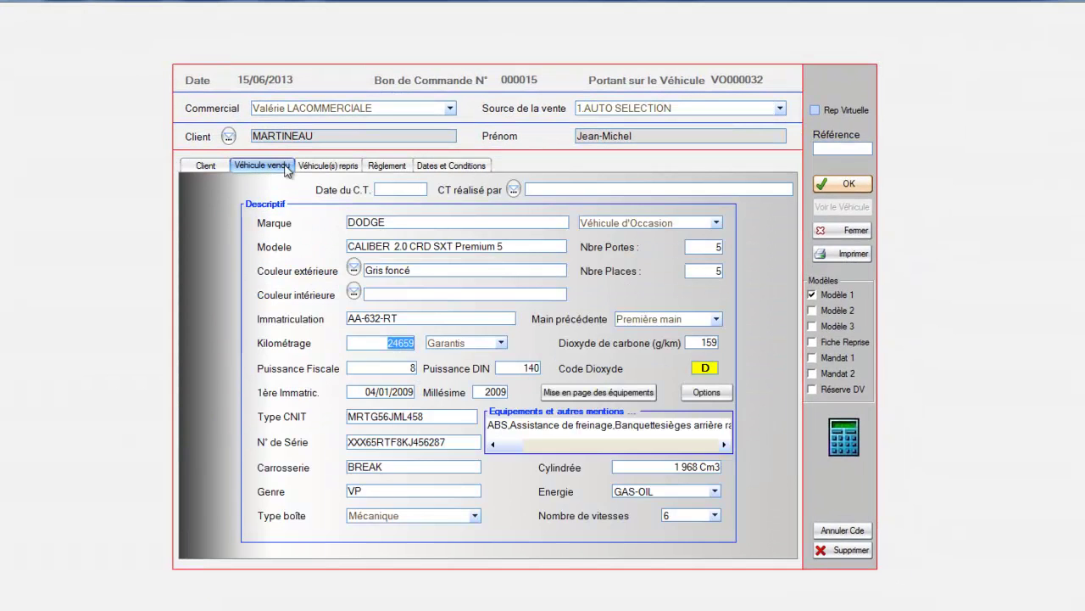
pyautogui.click(318, 169)
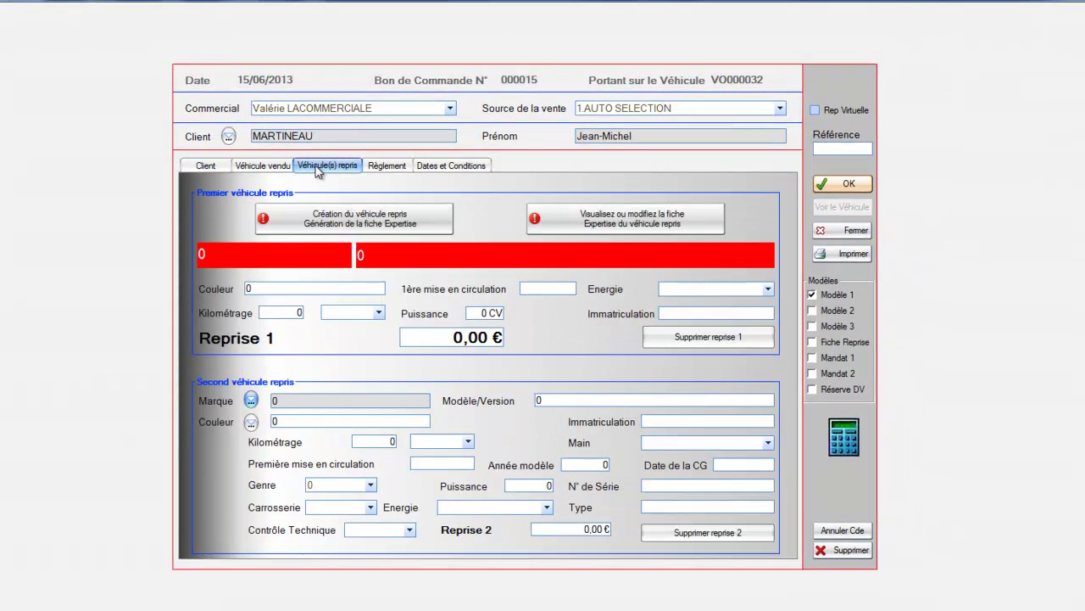
pyautogui.click(363, 218)
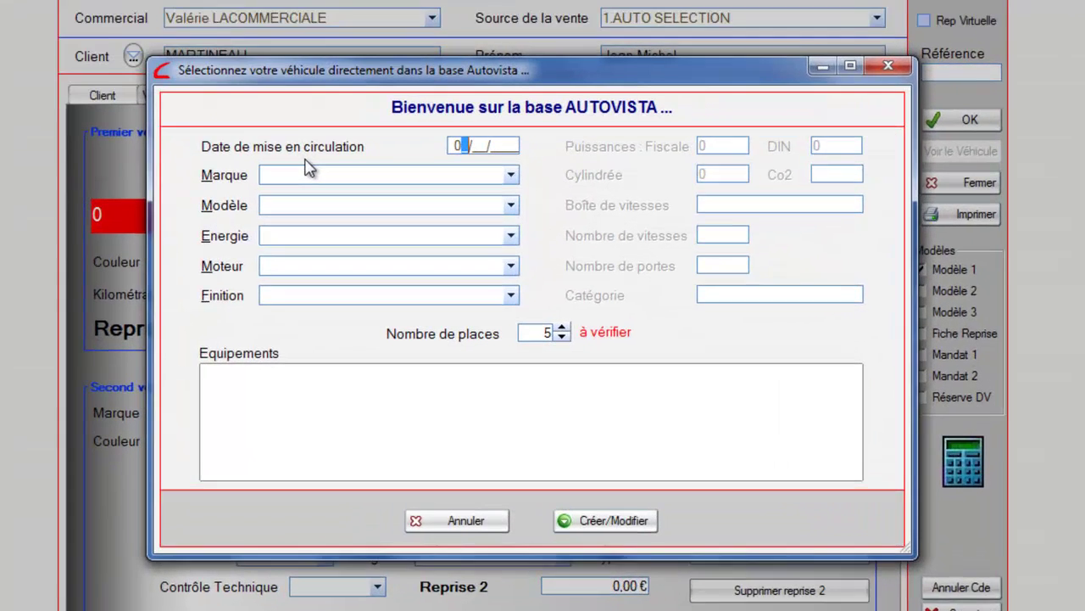
# Record the trade-in as a petrol FIAT Panda 1.1ie Trekking 3p, first registered 02/02/2002
pyautogui.write('02/02/2002')
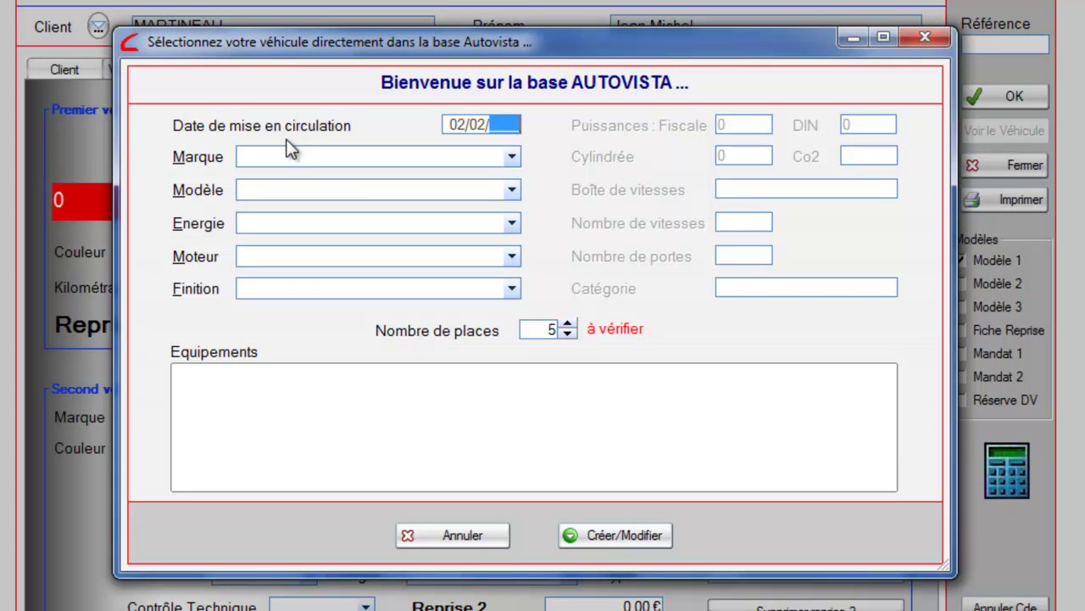
pyautogui.press('Tab')
pyautogui.click(291, 151)
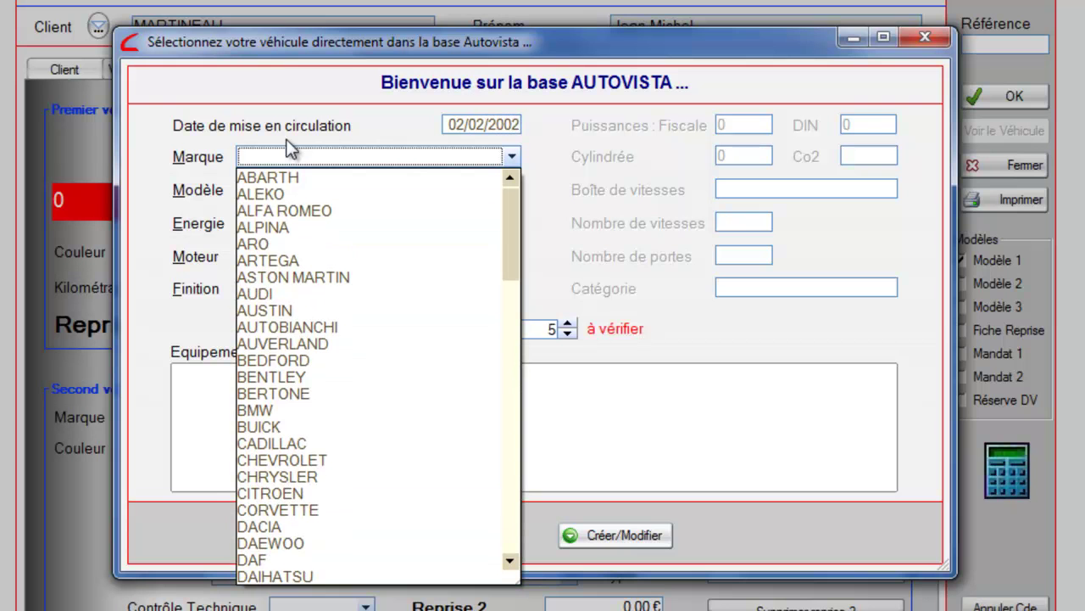
pyautogui.click(512, 508)
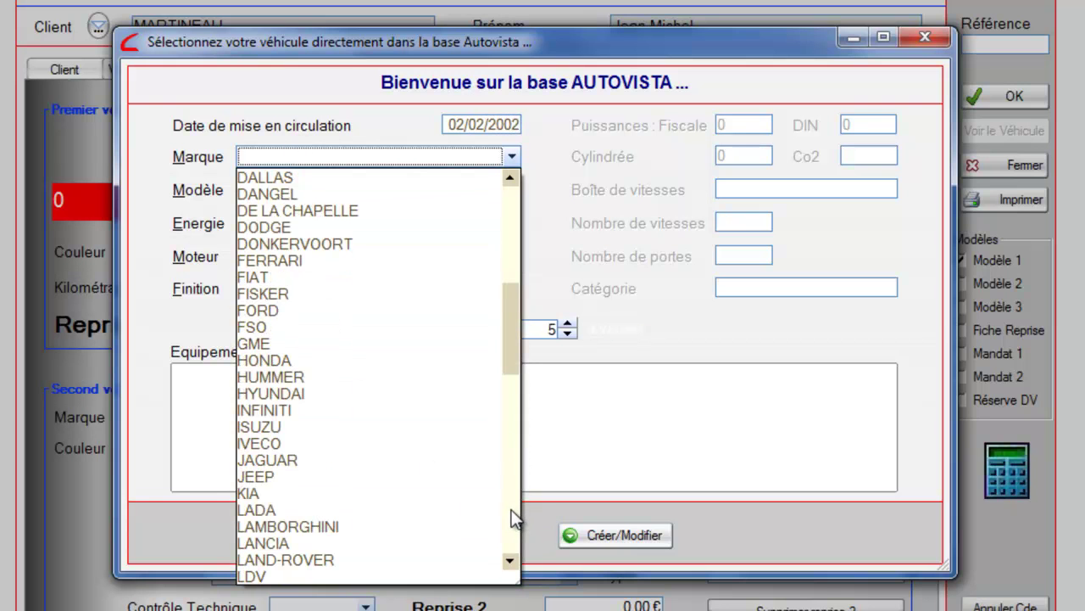
pyautogui.click(270, 280)
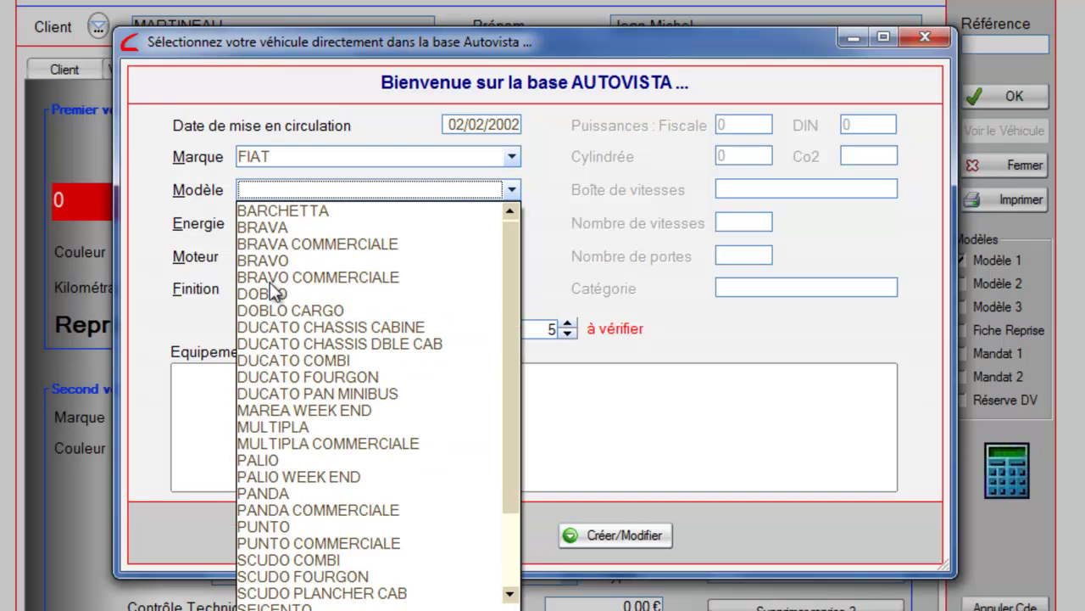
pyautogui.click(281, 495)
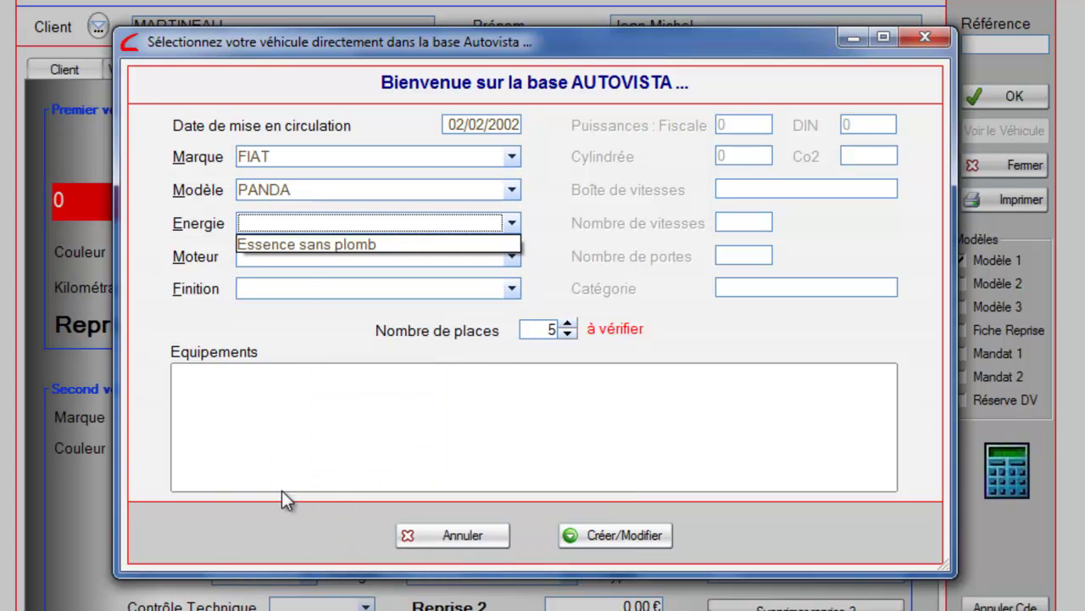
pyautogui.click(310, 244)
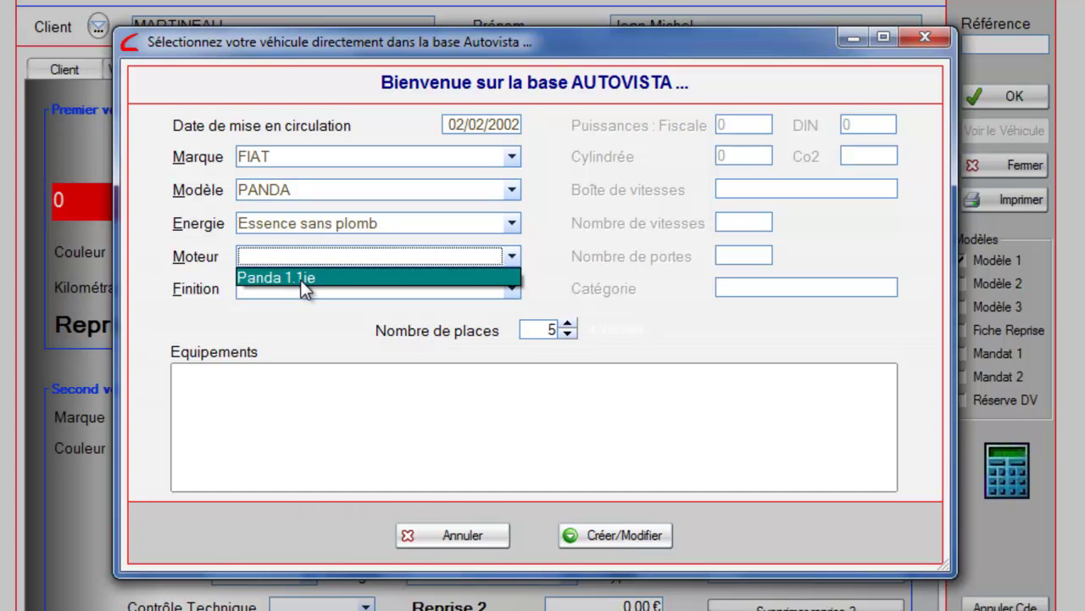
pyautogui.click(305, 283)
pyautogui.click(346, 333)
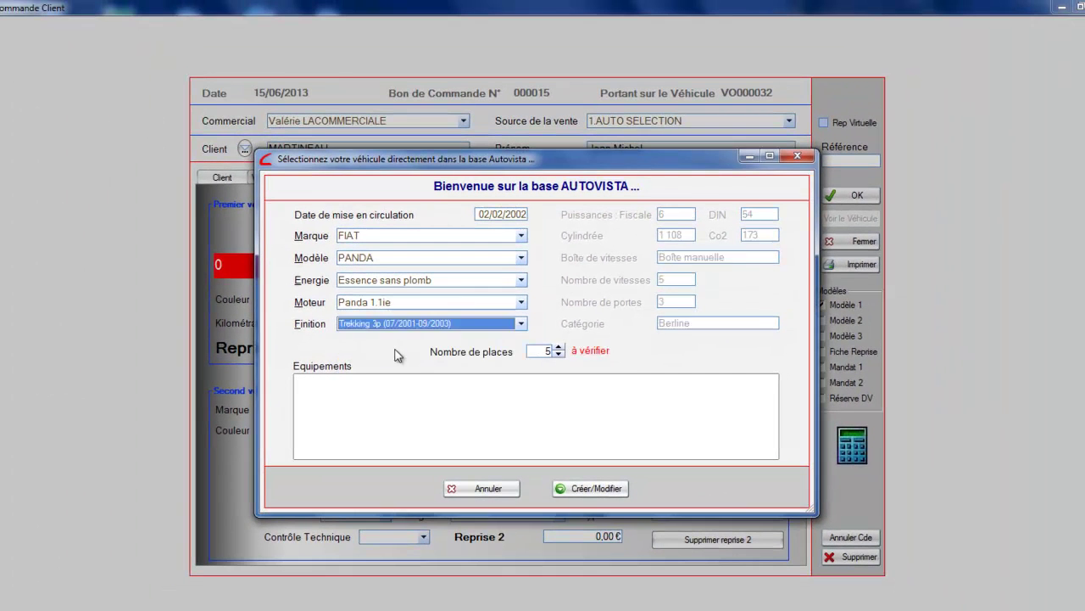
pyautogui.click(595, 487)
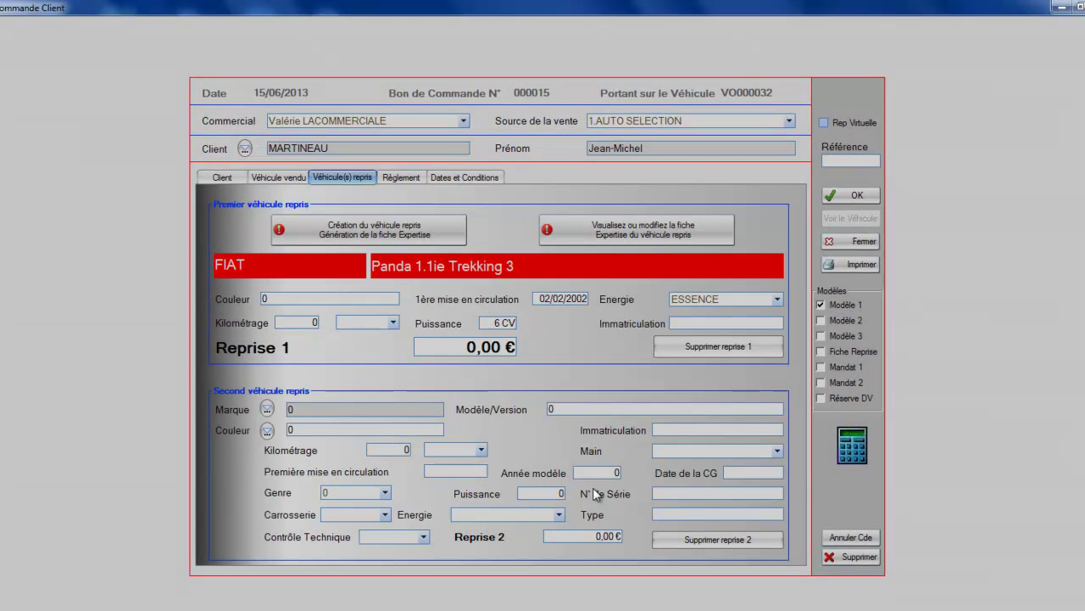
# Set the trade-in colour to Blanche and the trade-in offer to 1800
pyautogui.click(303, 158)
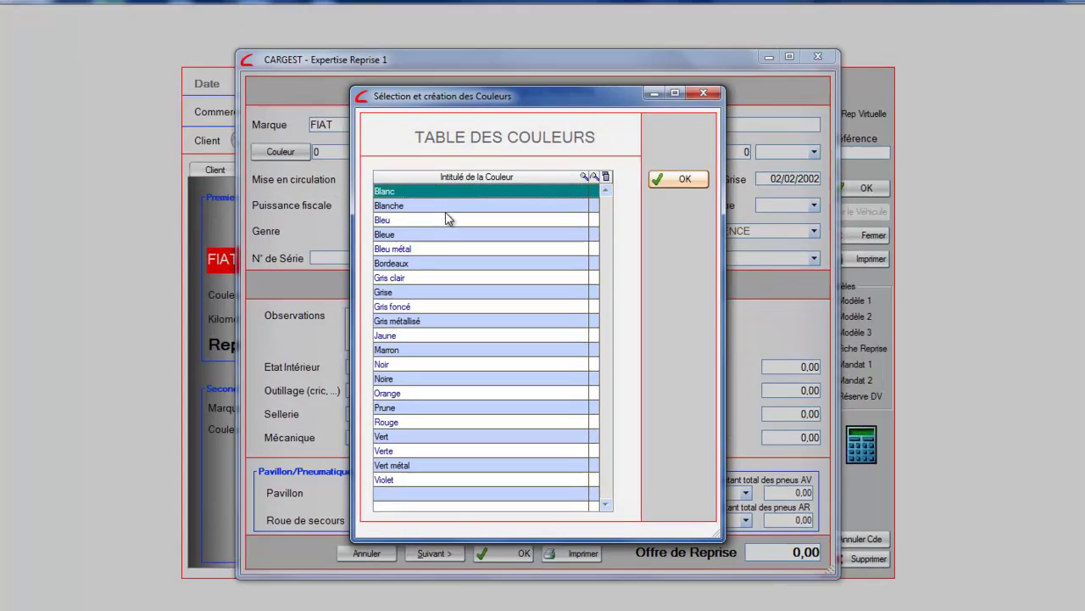
pyautogui.click(451, 212)
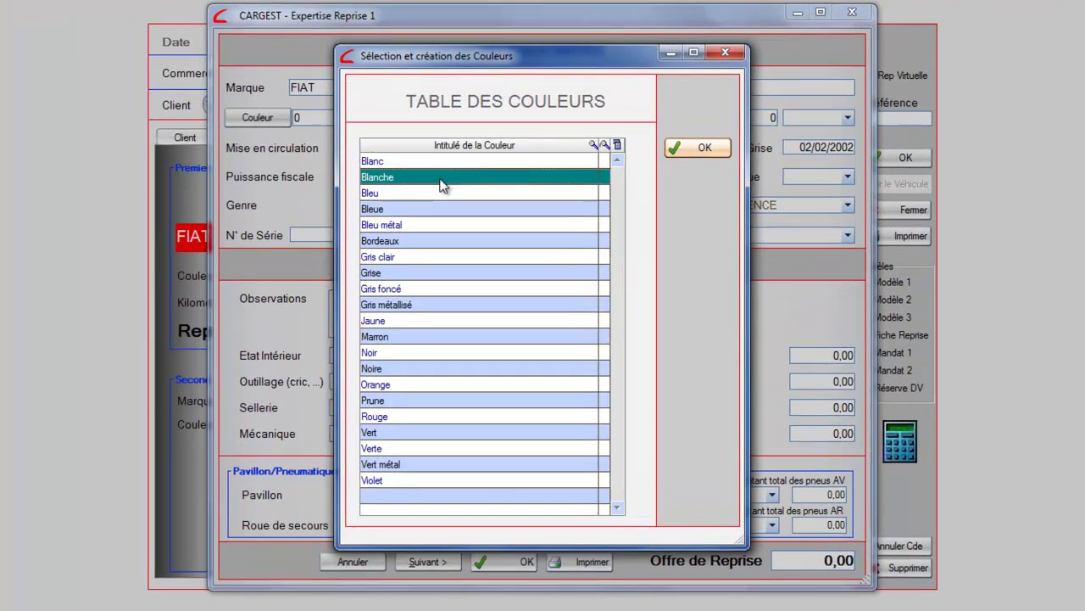
pyautogui.click(700, 145)
pyautogui.click(565, 114)
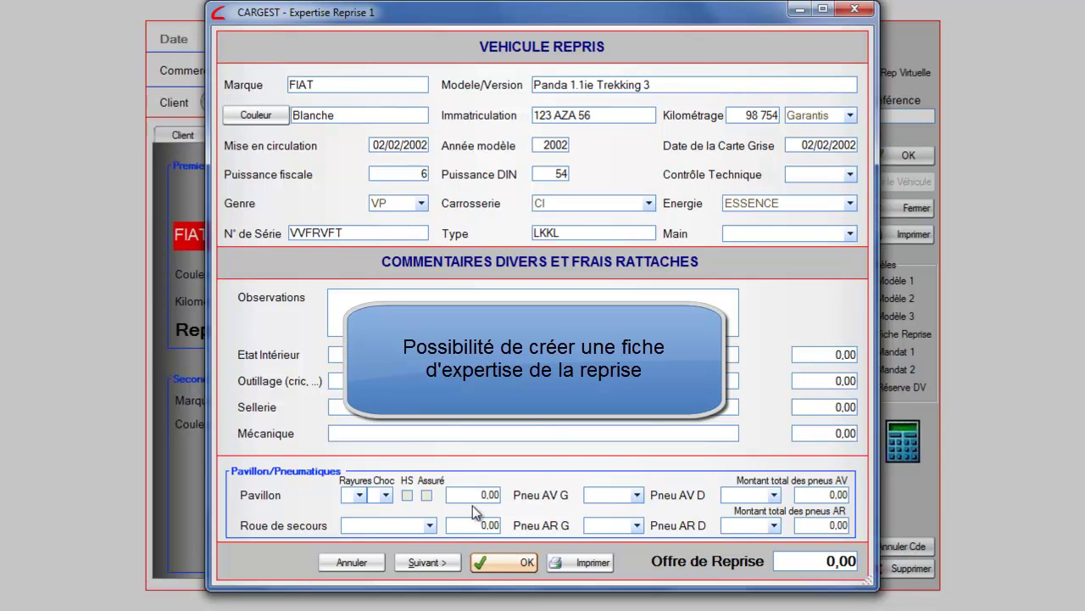
pyautogui.click(790, 561)
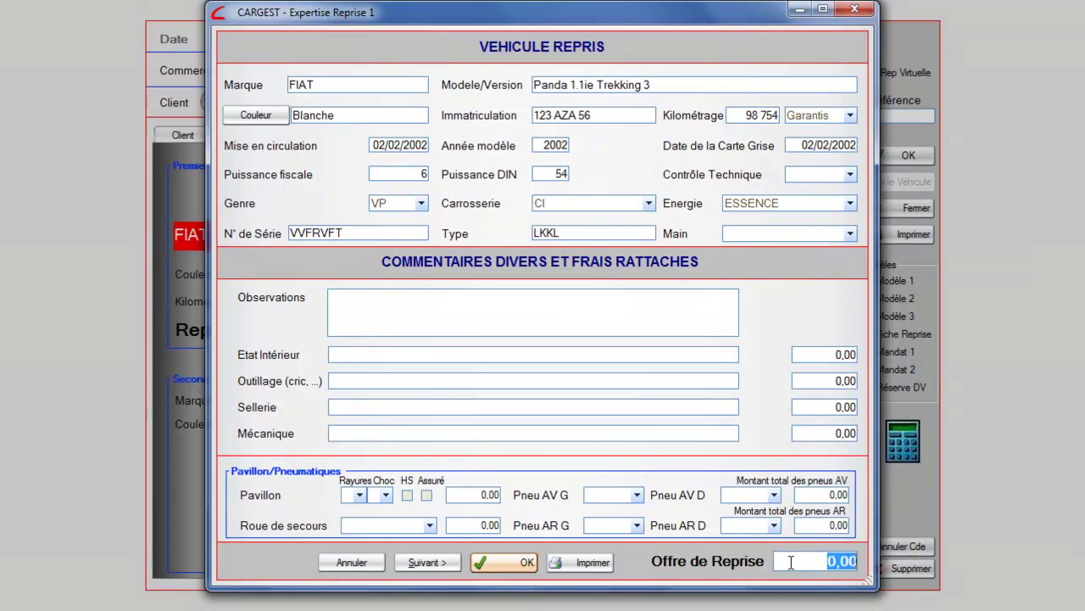
pyautogui.write('1800')
# Mark both front tyres as to replace, with a front-tyre total of 85
pyautogui.click(605, 497)
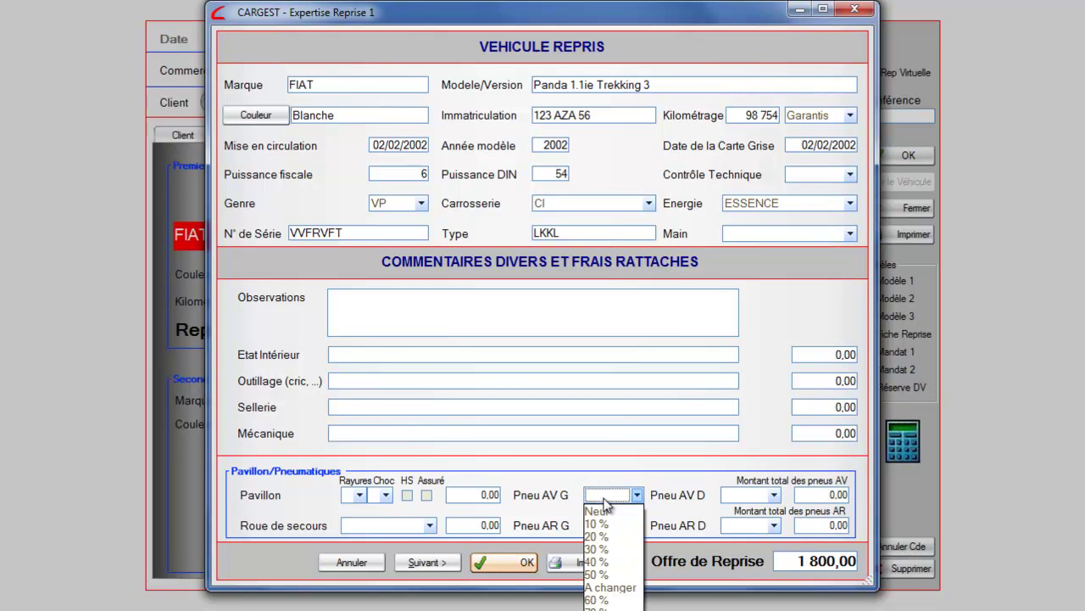
pyautogui.click(609, 587)
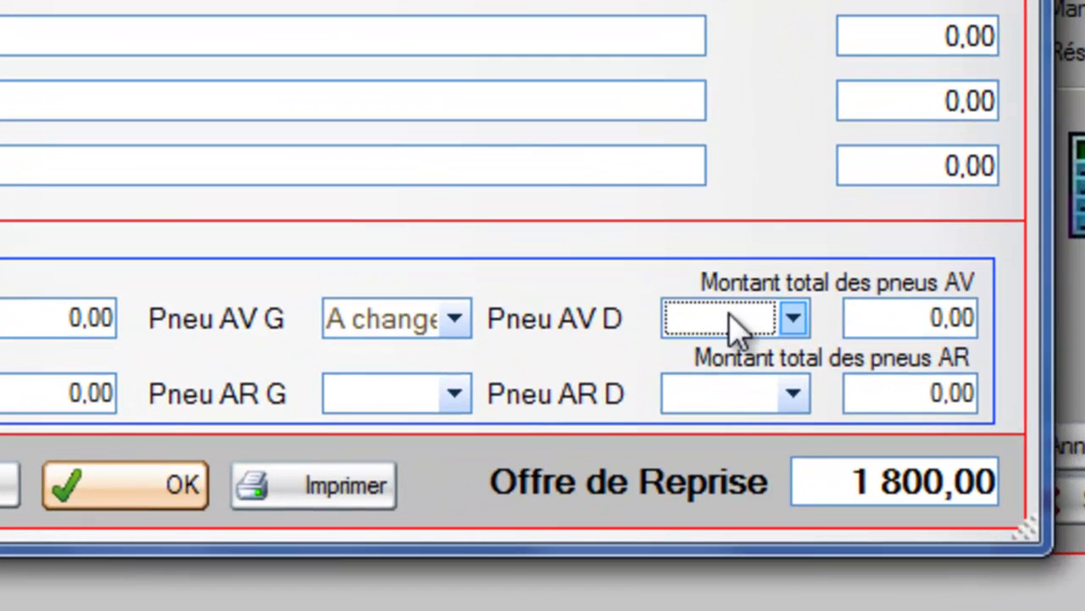
pyautogui.click(737, 329)
pyautogui.click(739, 545)
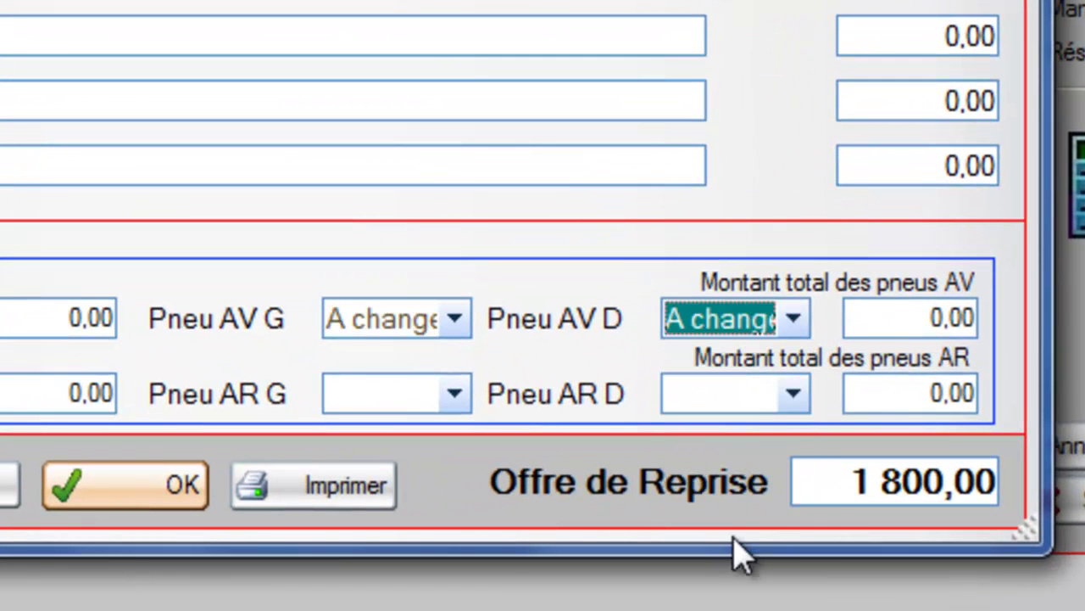
pyautogui.click(884, 320)
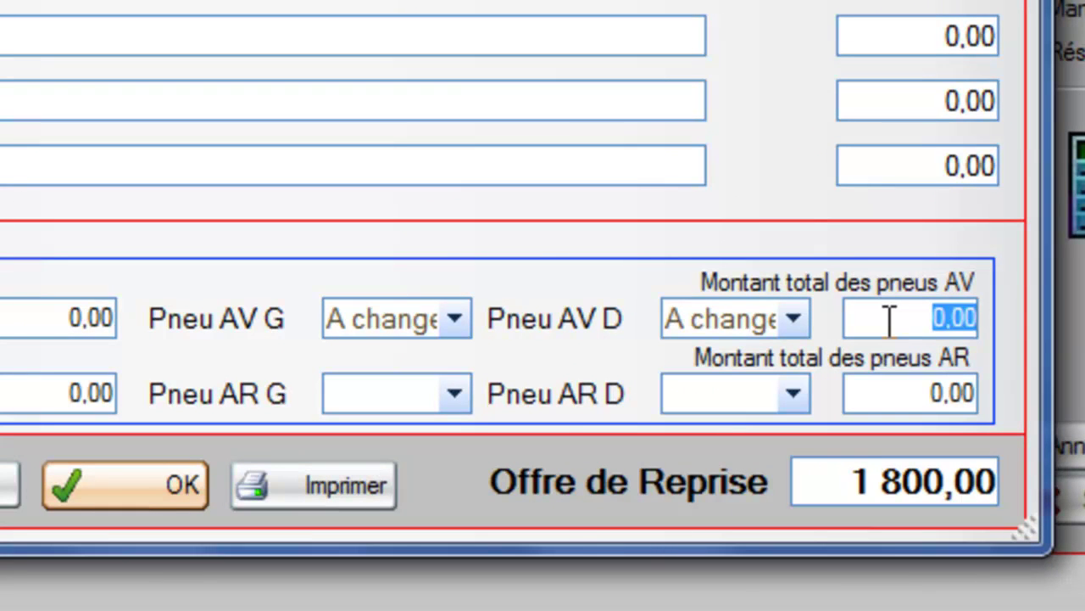
pyautogui.write('85')
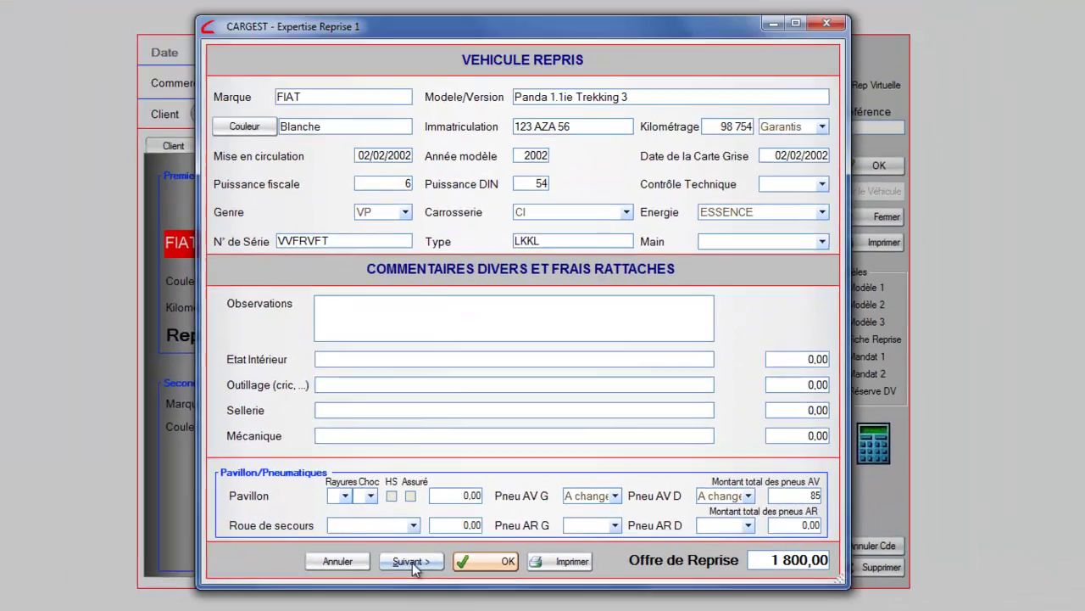
pyautogui.click(417, 563)
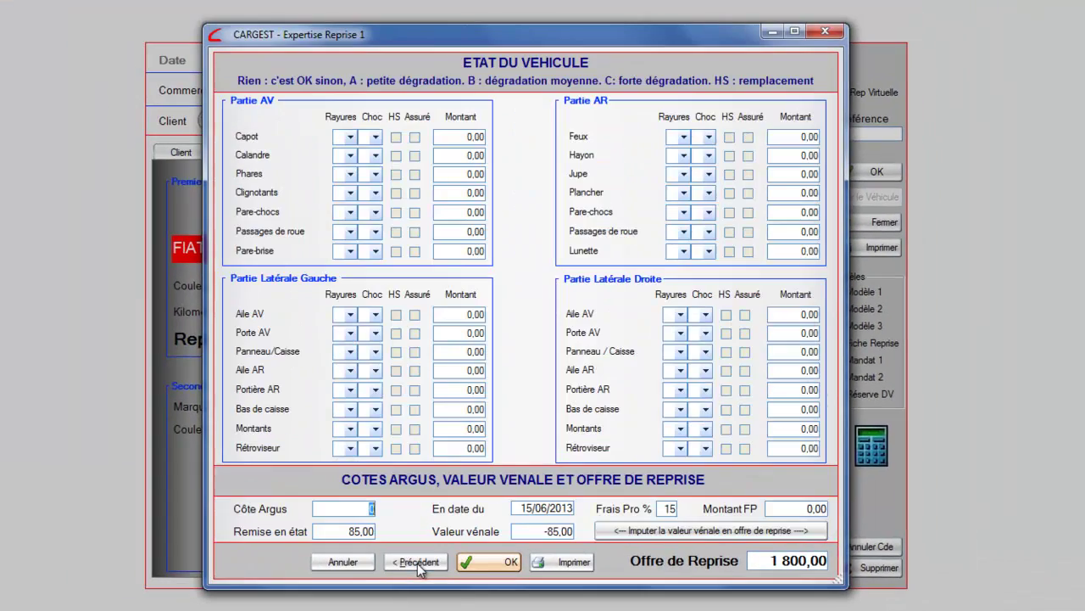
# Rate the Capot scratches B at 65 and the left Rétroviseur replaced at 35
pyautogui.click(342, 138)
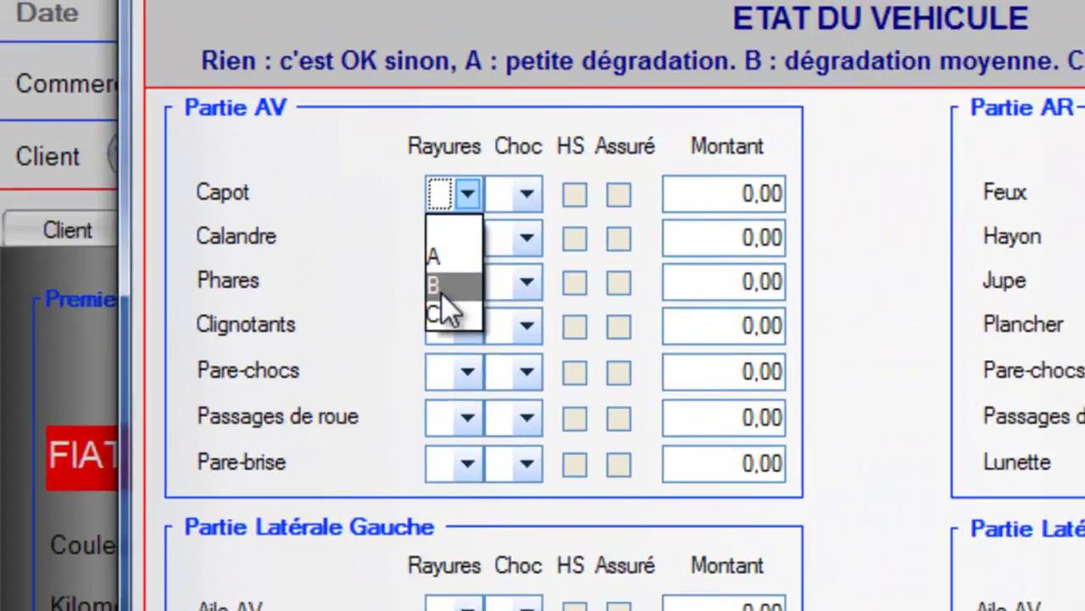
pyautogui.click(341, 178)
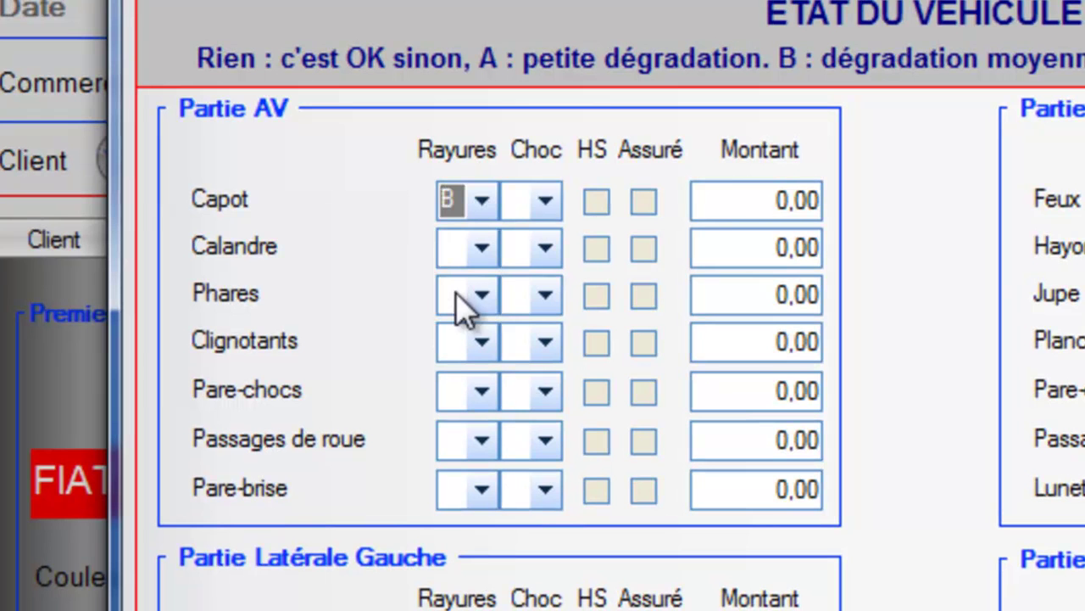
pyautogui.click(709, 201)
pyautogui.write('65')
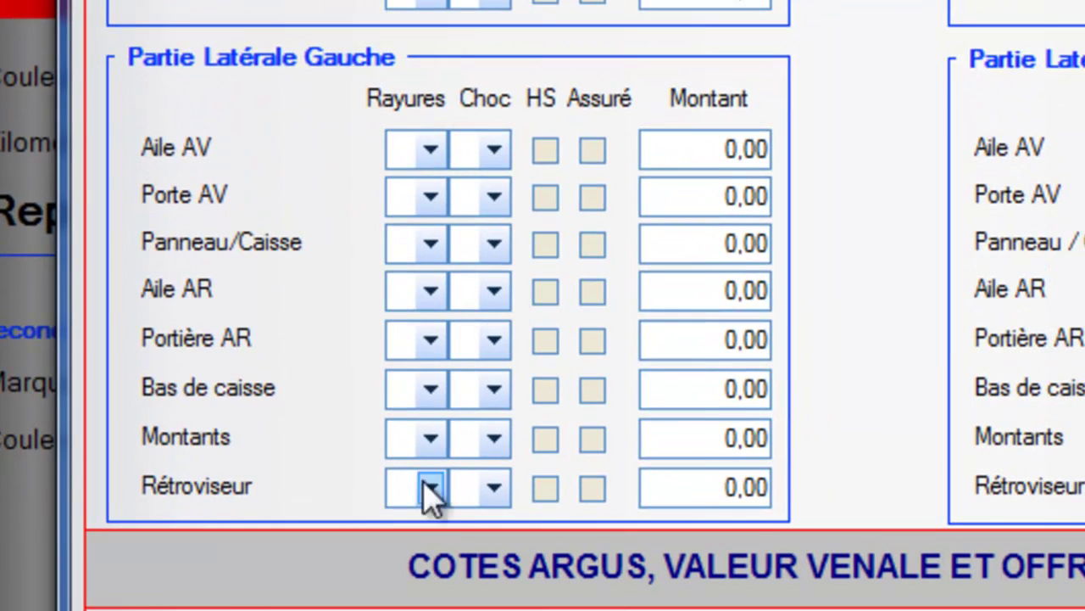
pyautogui.click(544, 491)
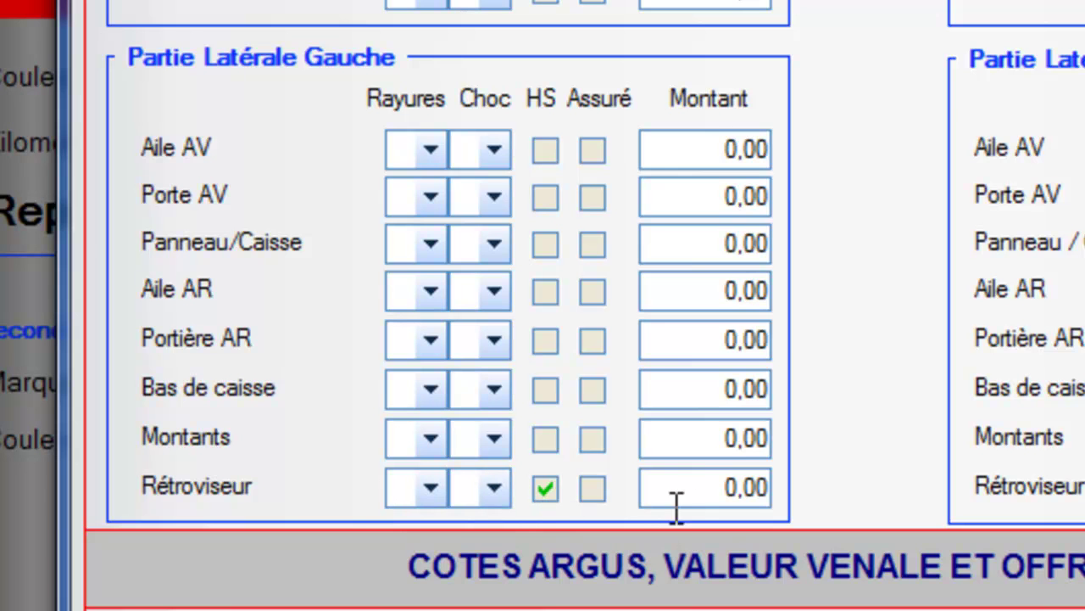
pyautogui.click(695, 485)
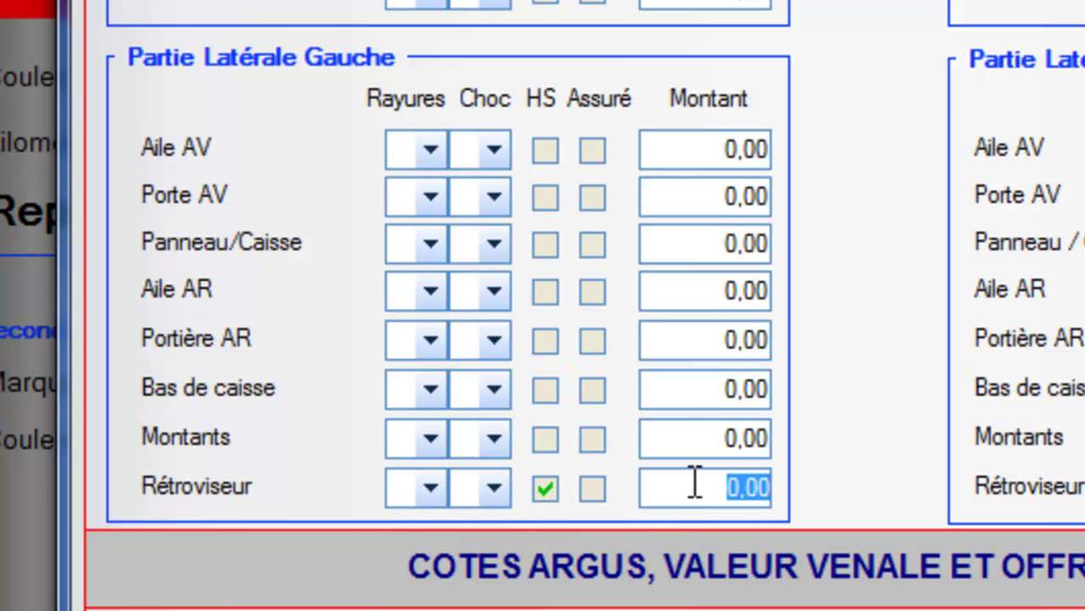
pyautogui.write('35')
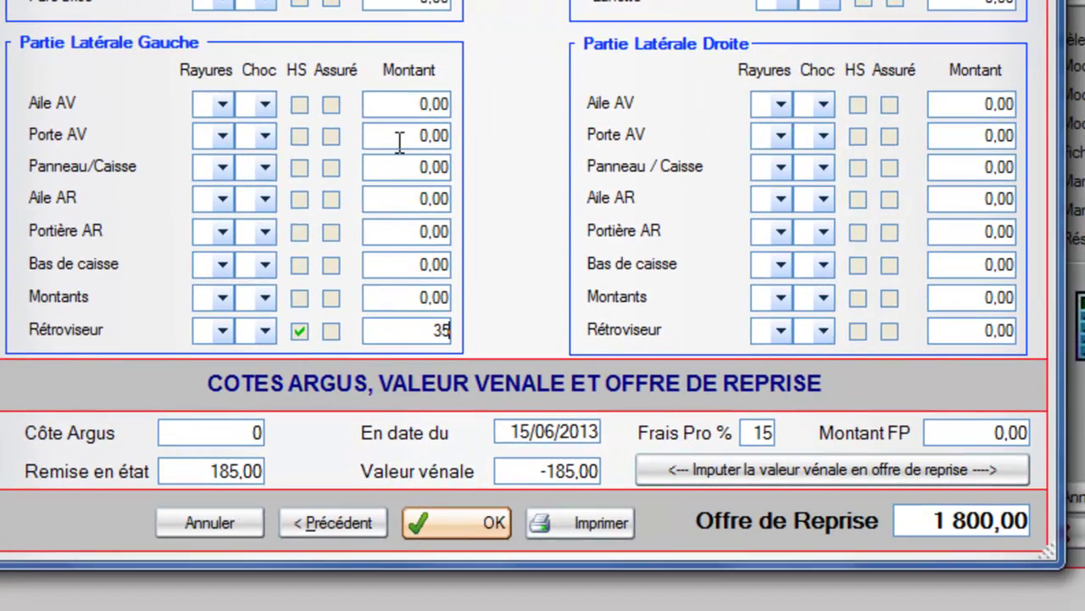
pyautogui.click(397, 140)
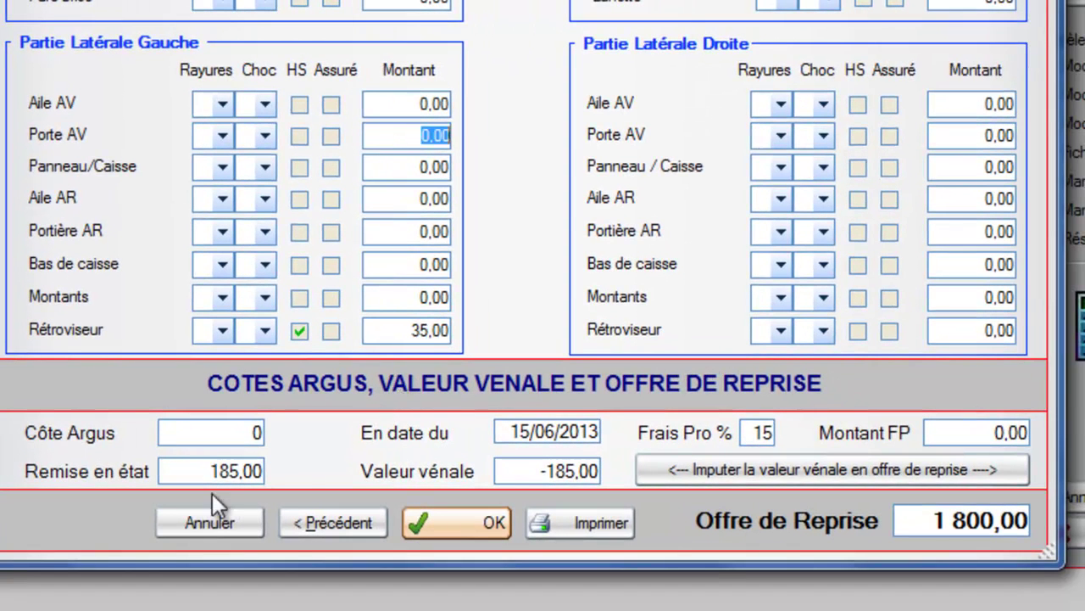
pyautogui.moveTo(198, 475); pyautogui.dragTo(265, 465)
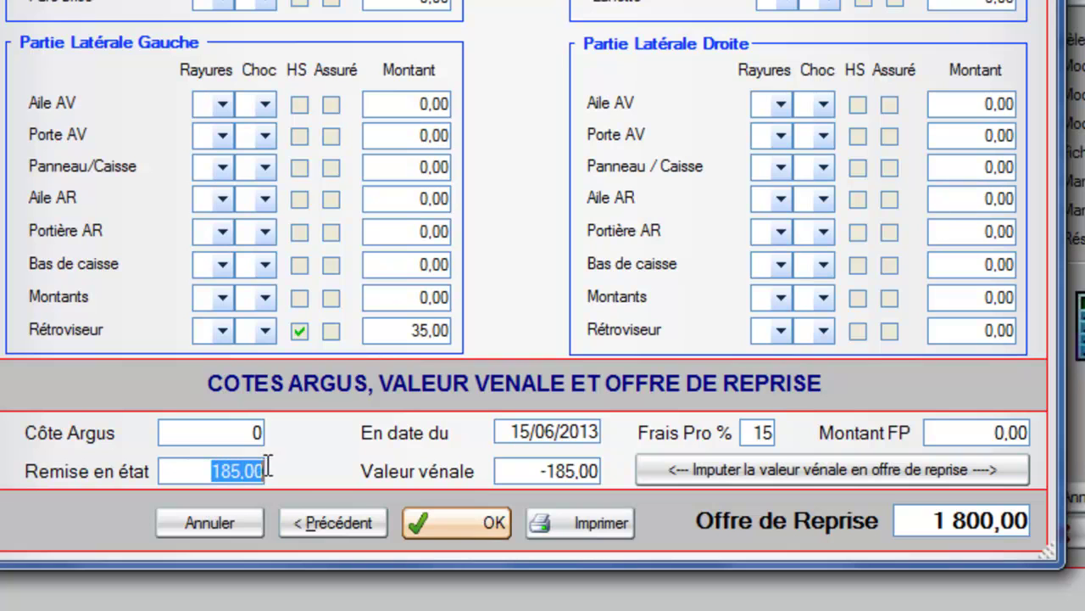
# Enter a Côte Argus of 1500, print the expertise sheet and save it to the order
pyautogui.click(237, 433)
pyautogui.write('1500')
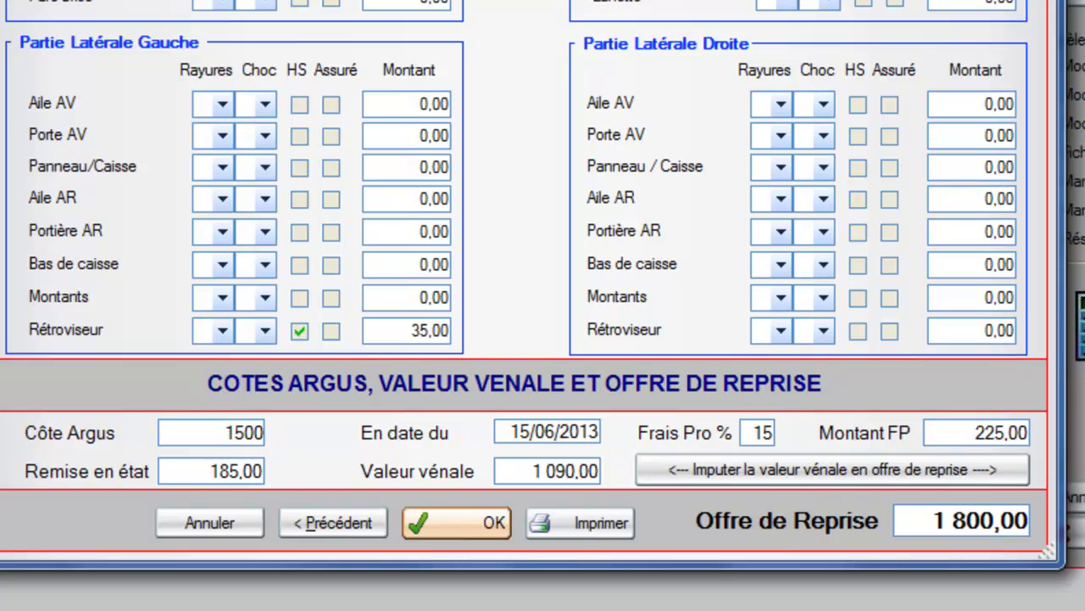
pyautogui.click(949, 433)
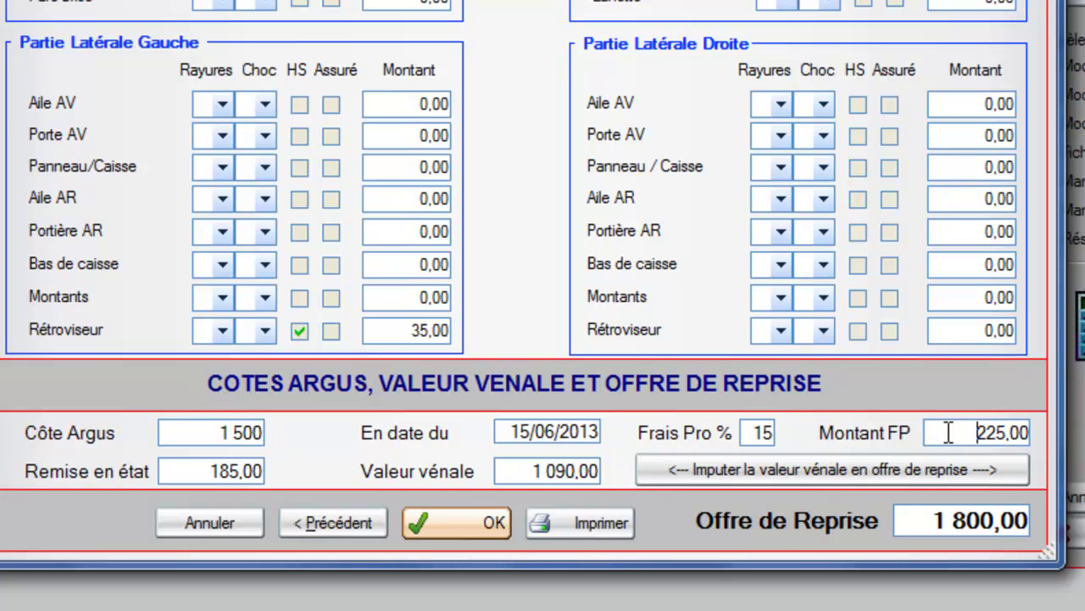
pyautogui.moveTo(499, 470); pyautogui.dragTo(602, 471)
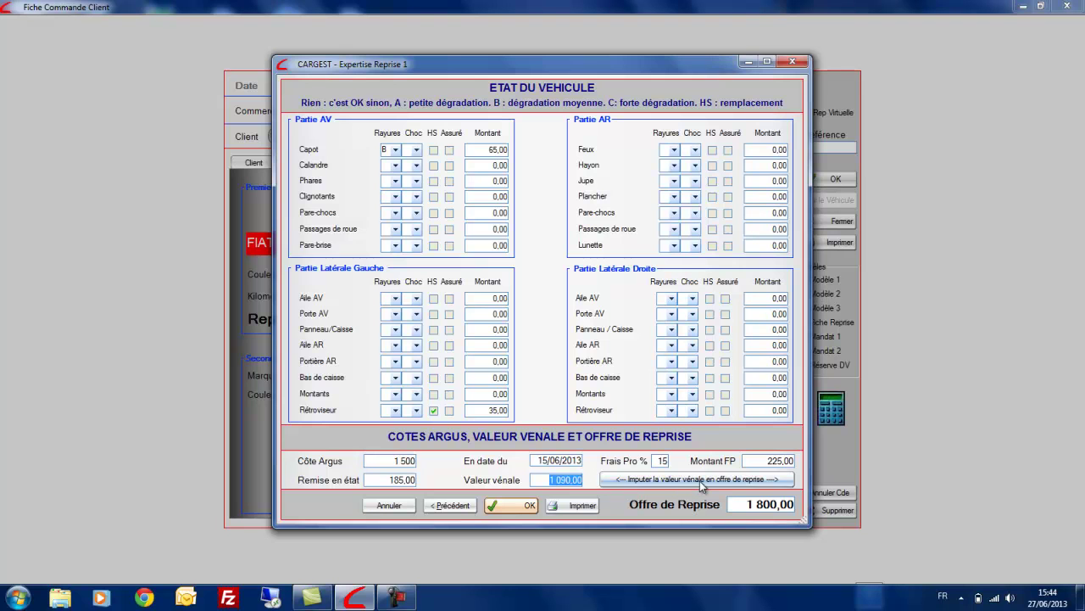
pyautogui.click(575, 506)
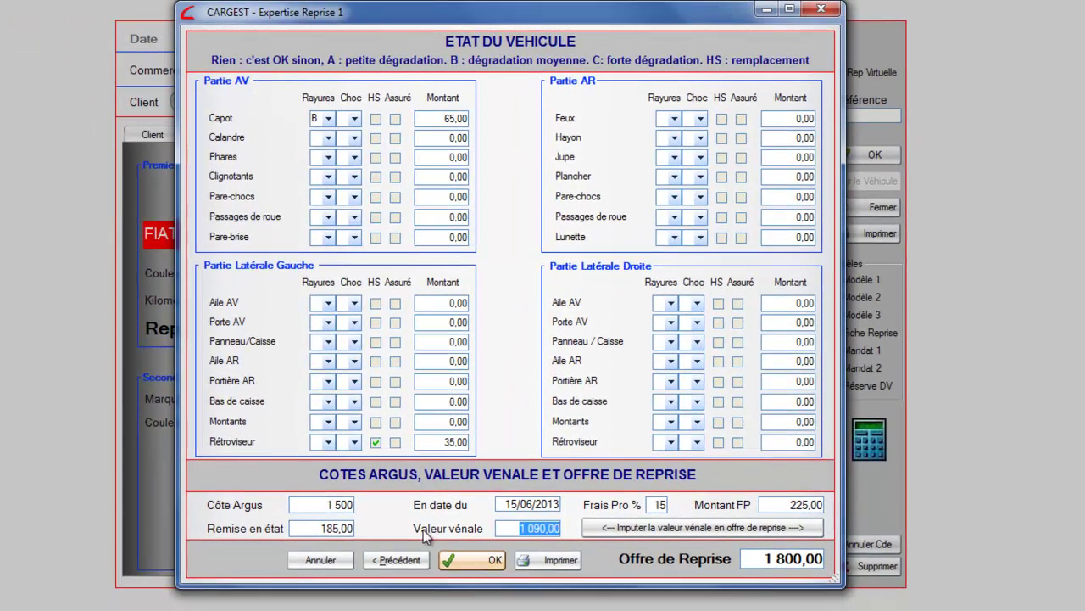
pyautogui.click(466, 562)
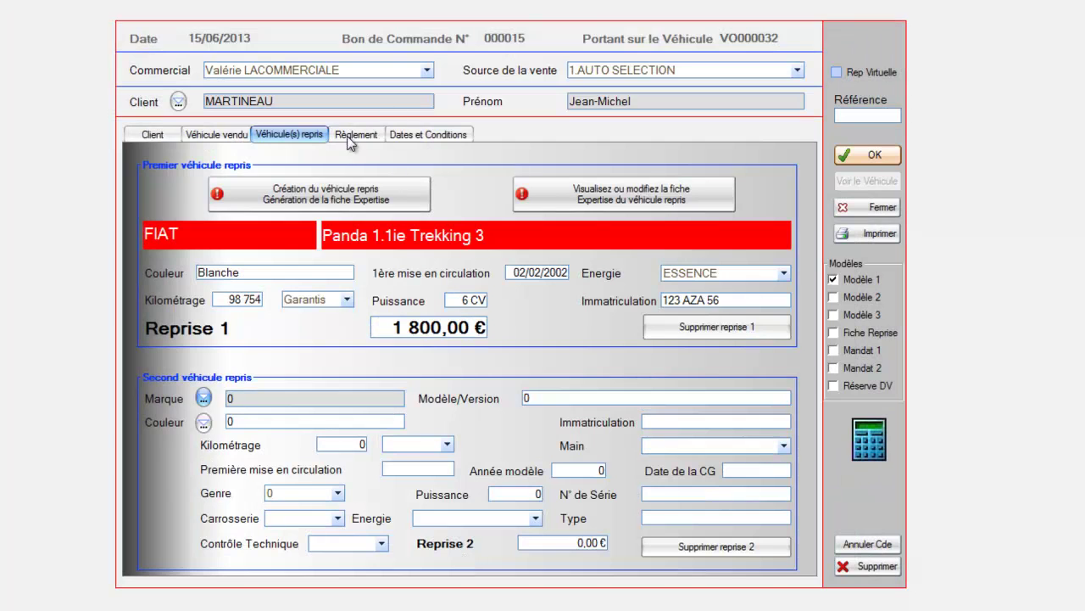
# Record a 600 € deposit paid by cheque in the order's payment details
pyautogui.click(352, 135)
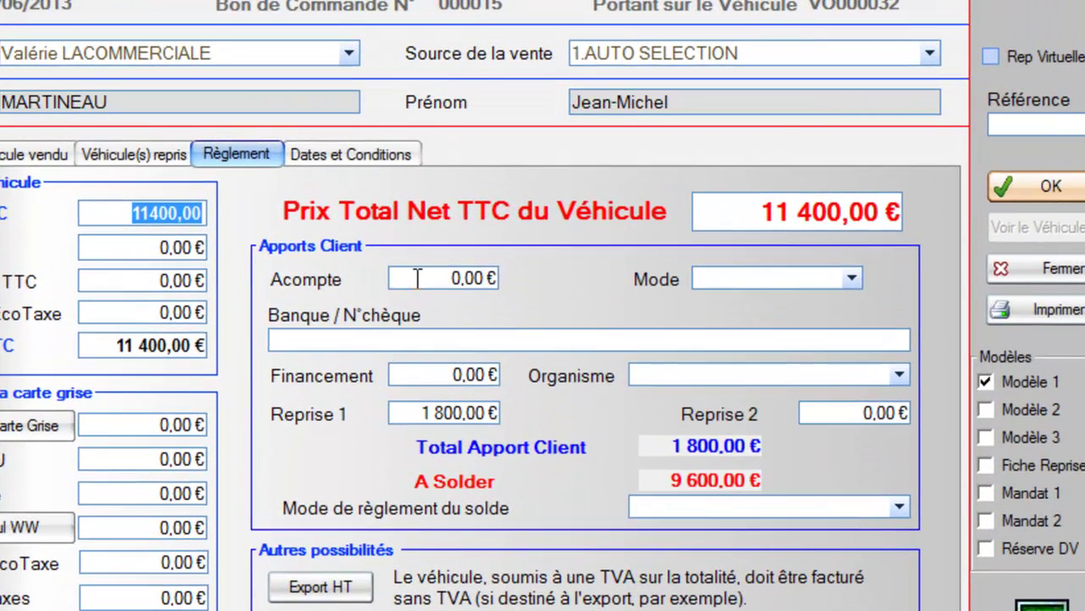
pyautogui.click(422, 278)
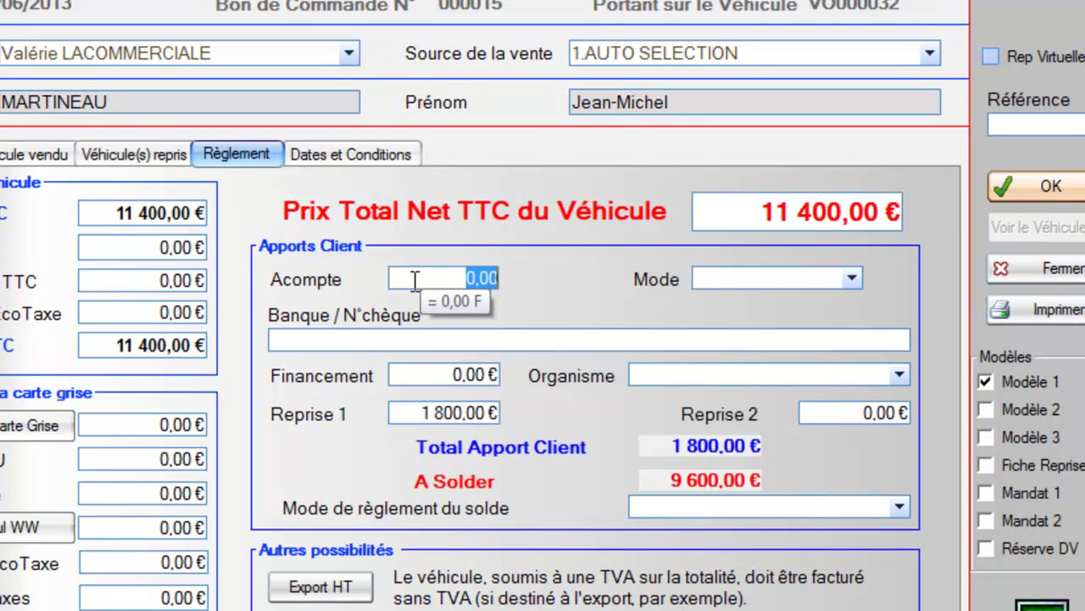
pyautogui.write('600')
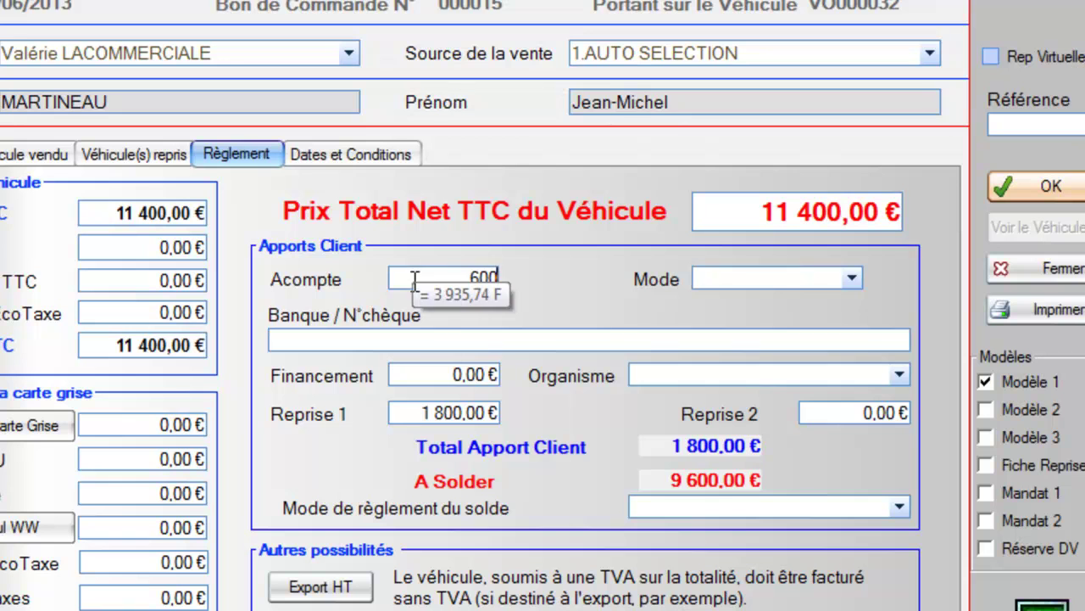
pyautogui.click(762, 283)
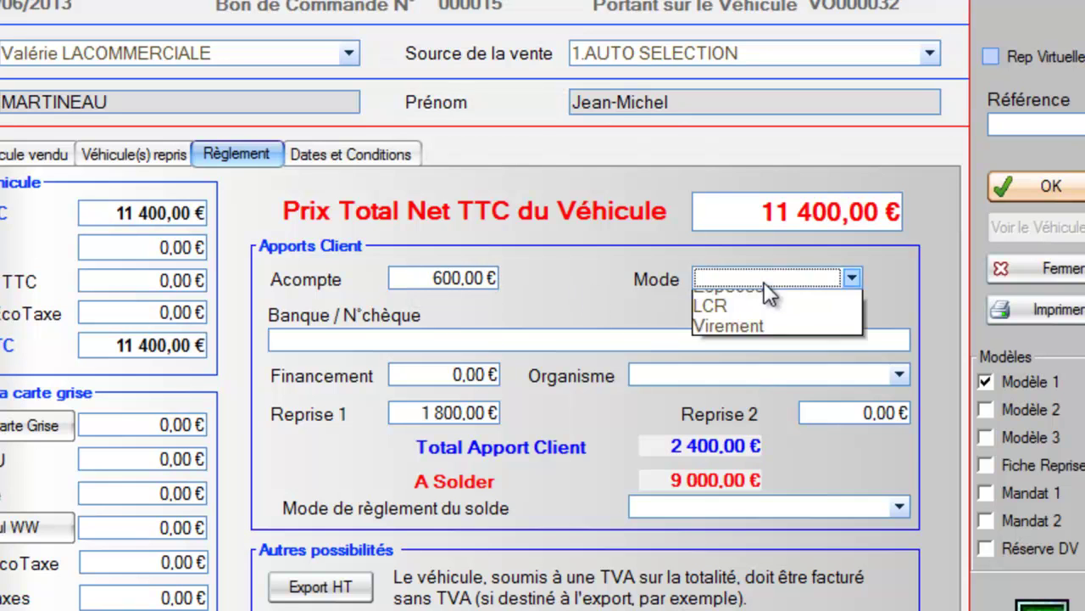
pyautogui.click(749, 340)
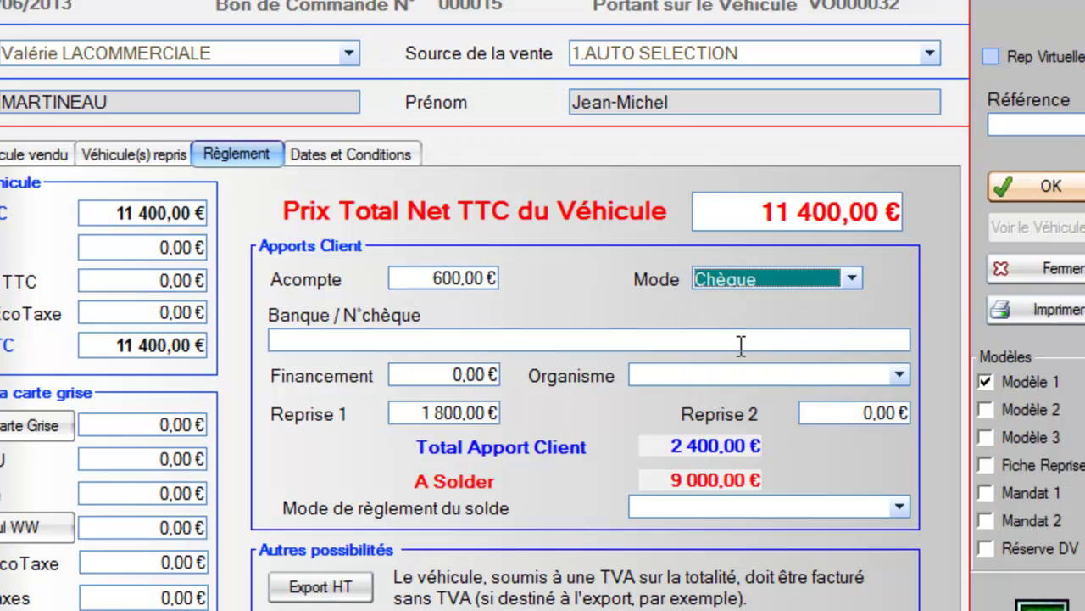
pyautogui.click(741, 339)
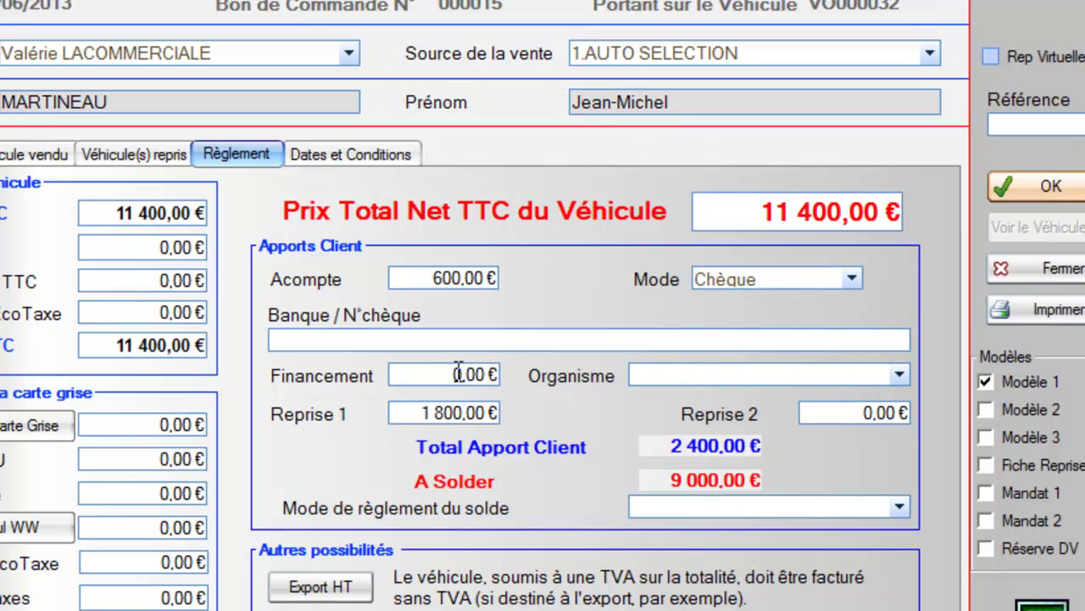
# Add 7000 € of financing through CETELEM
pyautogui.click(434, 370)
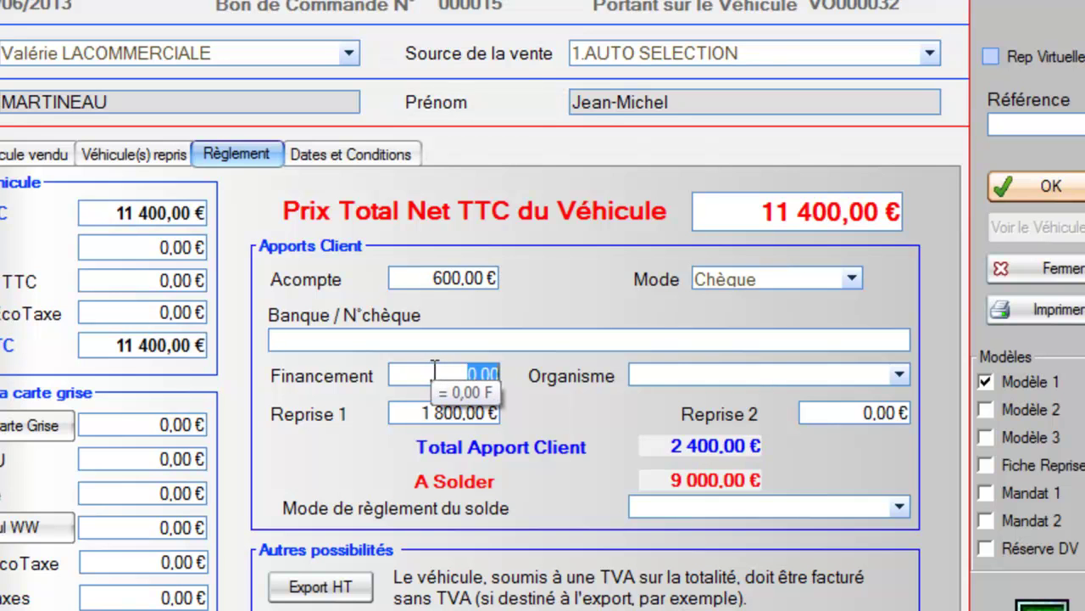
pyautogui.write('7000')
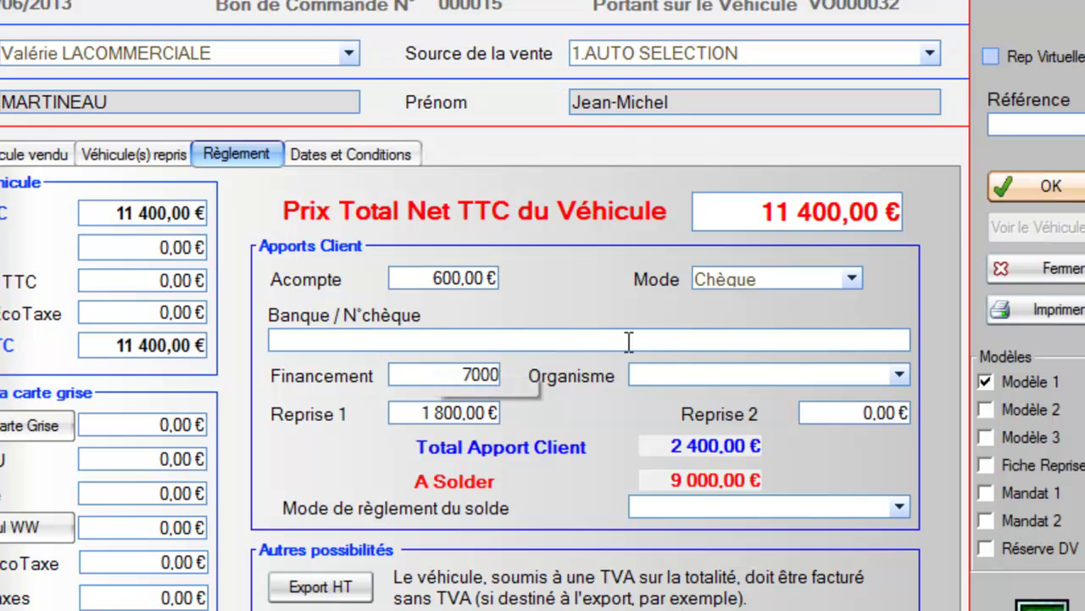
pyautogui.click(665, 371)
pyautogui.click(655, 414)
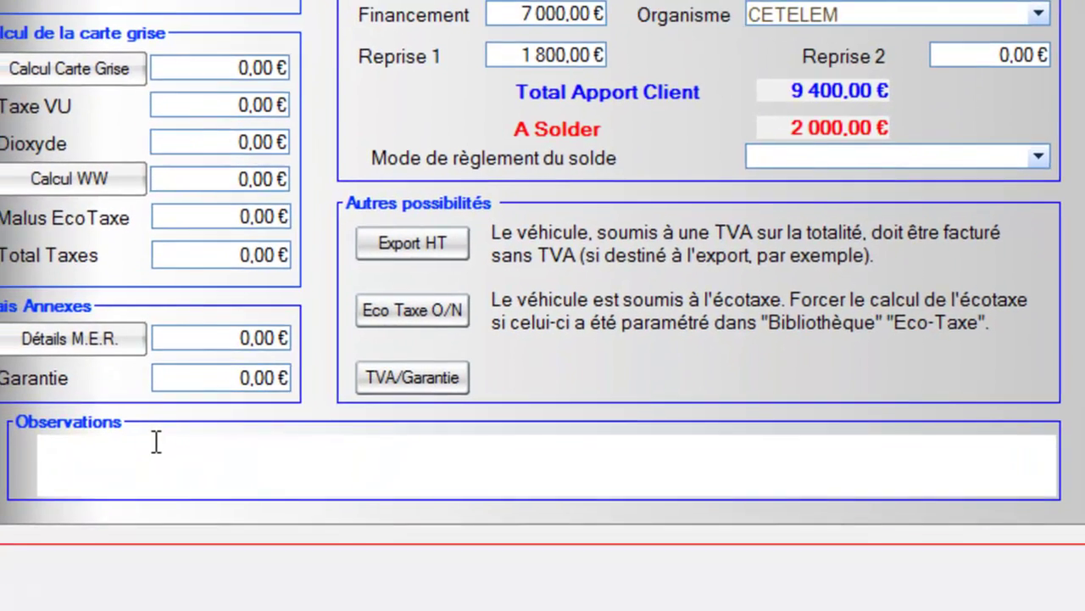
# Add 'Diverses observations' plus the stored cheque-deposit refund and 'Ex véhicule de Location' comments
pyautogui.write('verses observations')
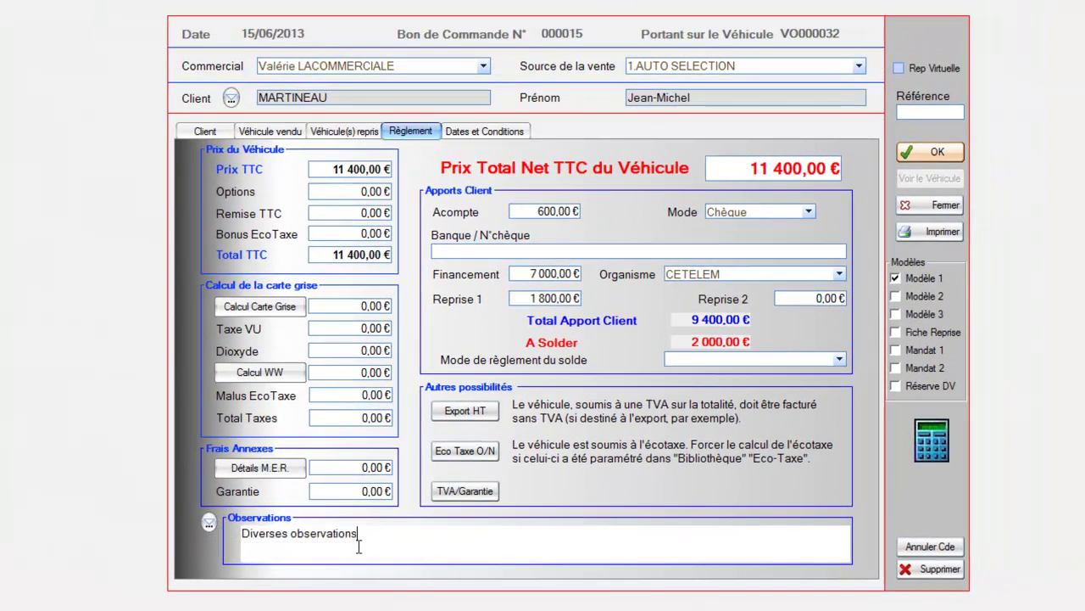
pyautogui.moveTo(365, 538); pyautogui.dragTo(235, 543)
pyautogui.click(209, 524)
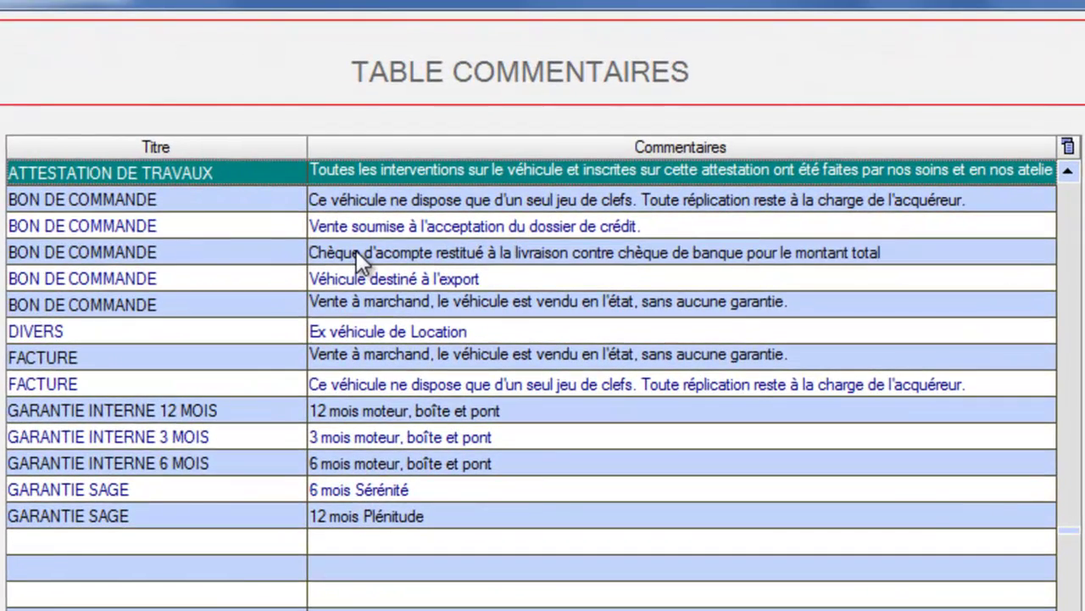
pyautogui.click(419, 155)
pyautogui.doubleClick(356, 250)
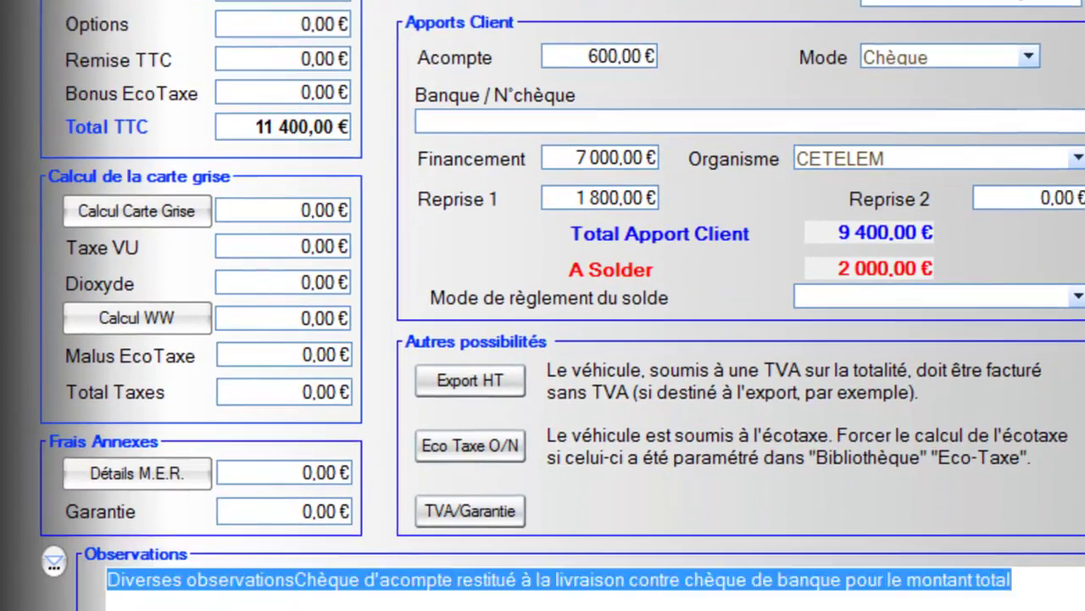
pyautogui.click(1034, 498)
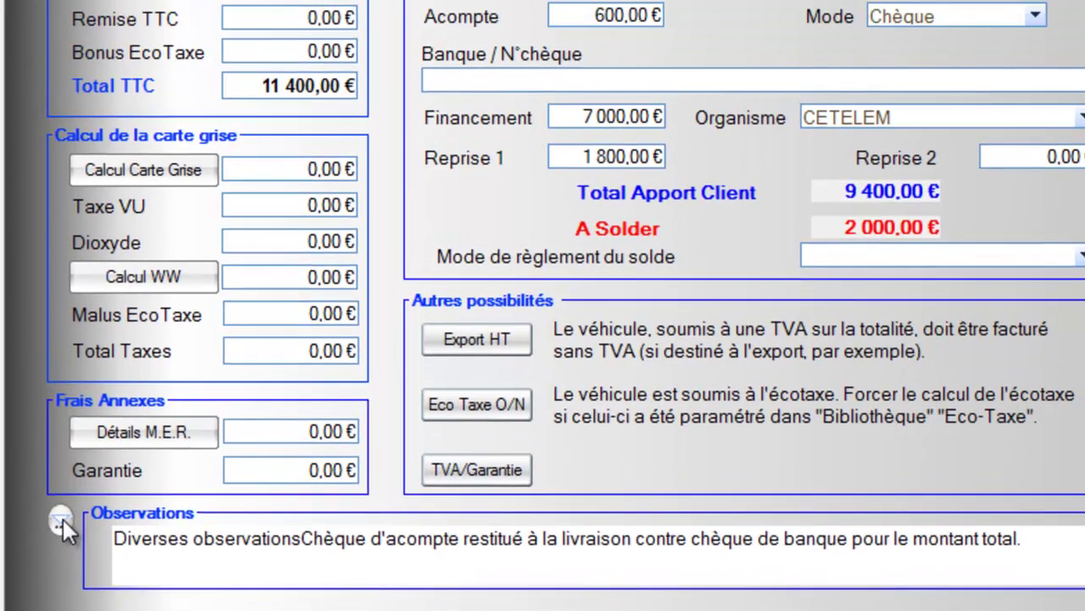
pyautogui.click(65, 481)
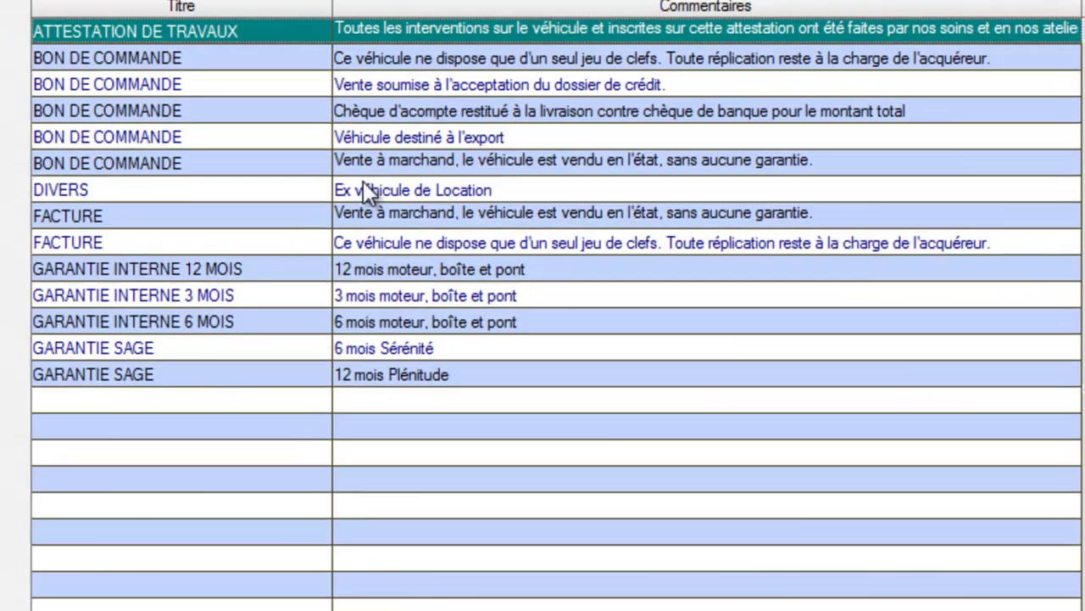
pyautogui.doubleClick(365, 189)
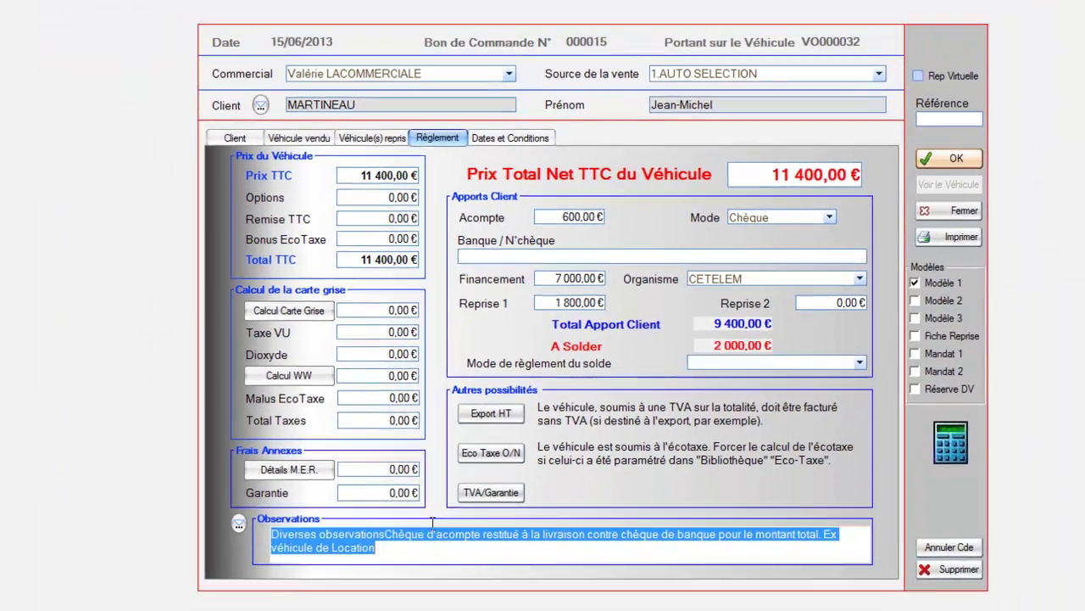
pyautogui.click(425, 552)
# Schedule delivery for 20/06/2013 at 11:00, then validate and print the purchase order
pyautogui.click(510, 138)
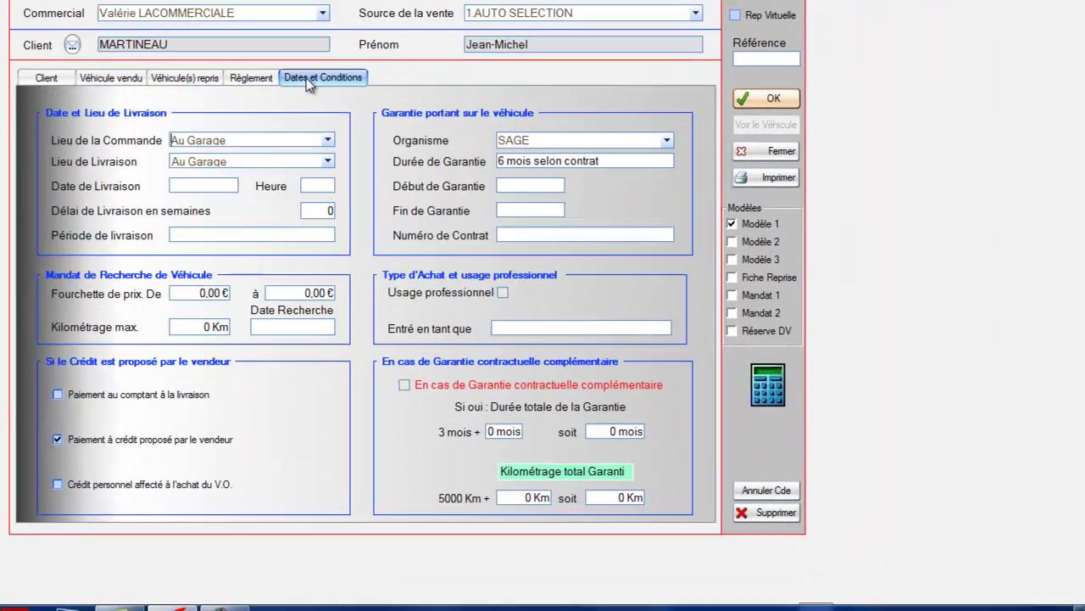
pyautogui.click(195, 184)
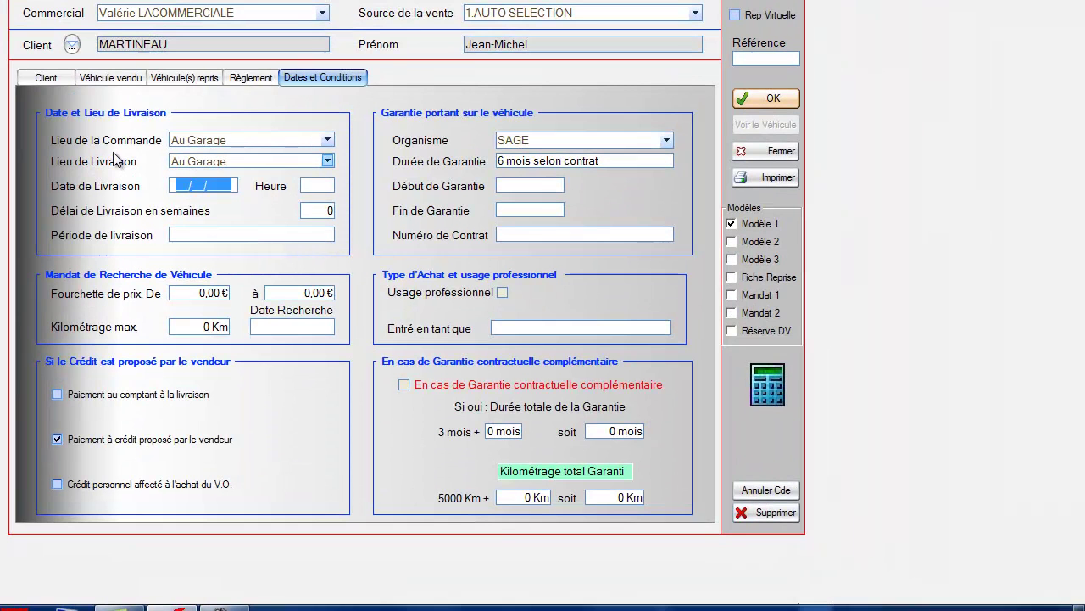
pyautogui.write('2006')
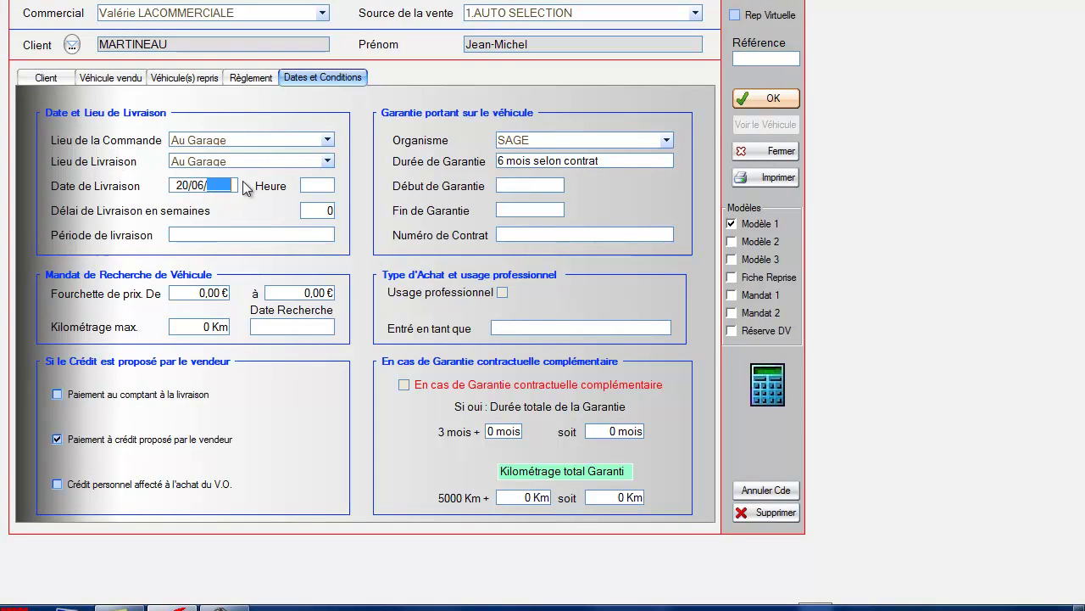
pyautogui.click(310, 184)
pyautogui.write('11:')
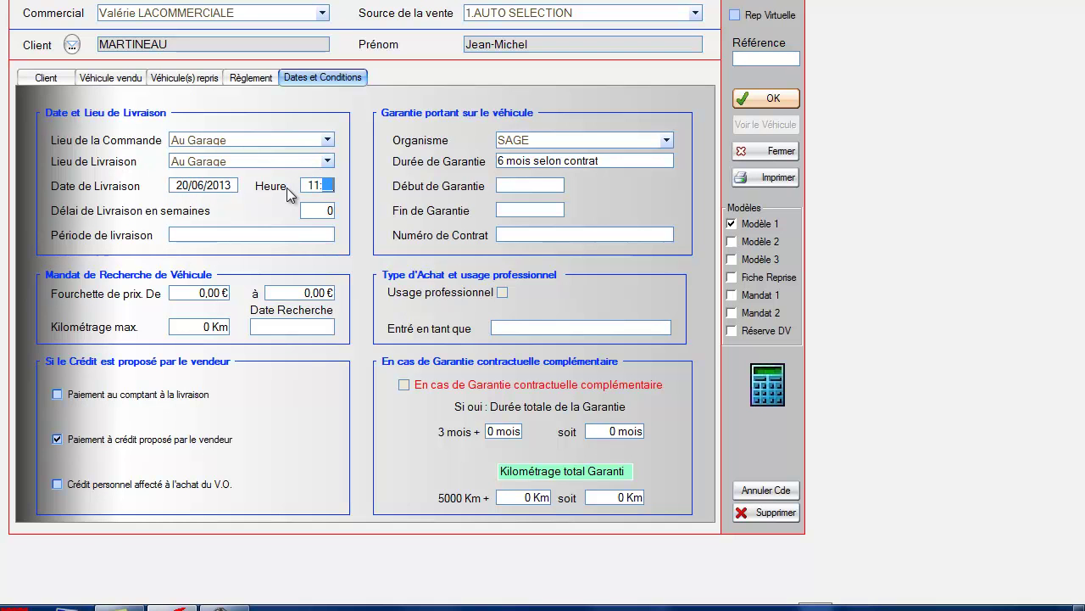
pyautogui.click(766, 177)
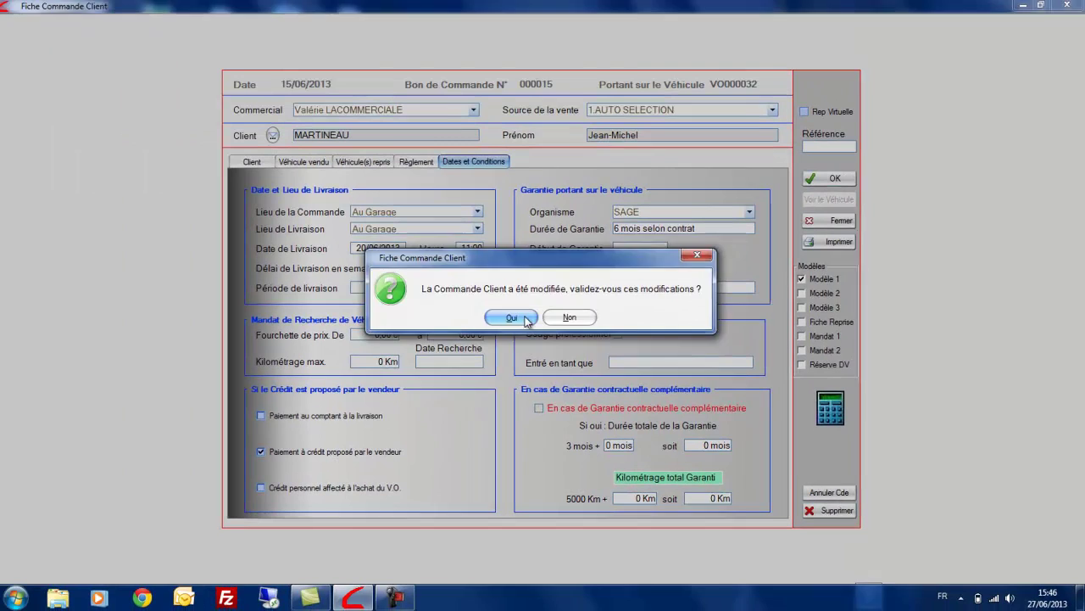
pyautogui.click(428, 287)
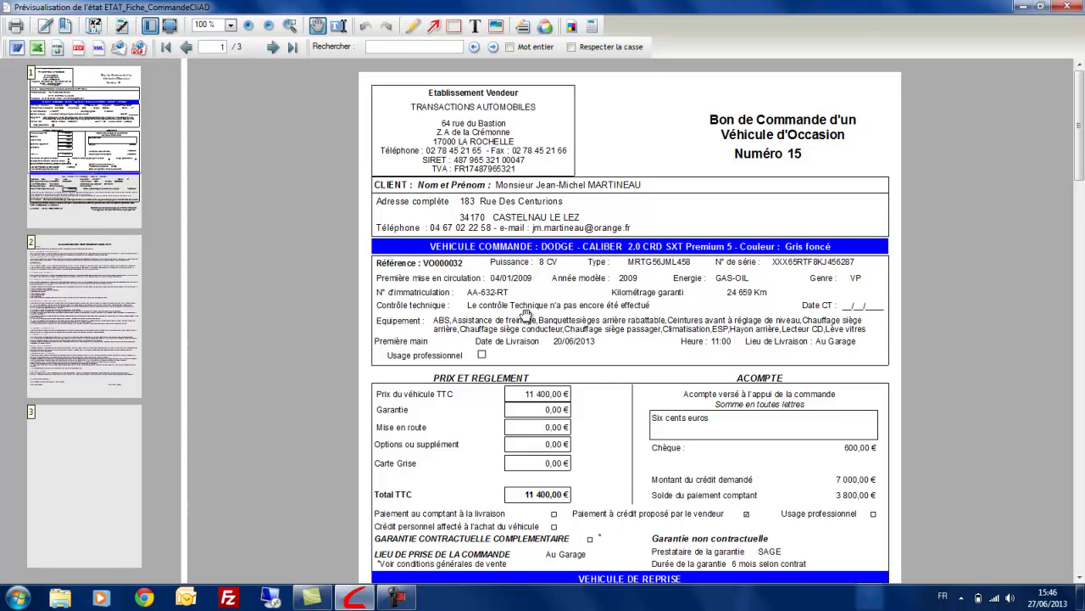
# Page through the order-form preview's pages 2 and 3, return to page 1, then close it
pyautogui.scroll(-5, 525, 314)
pyautogui.scroll(-2, 525, 314)
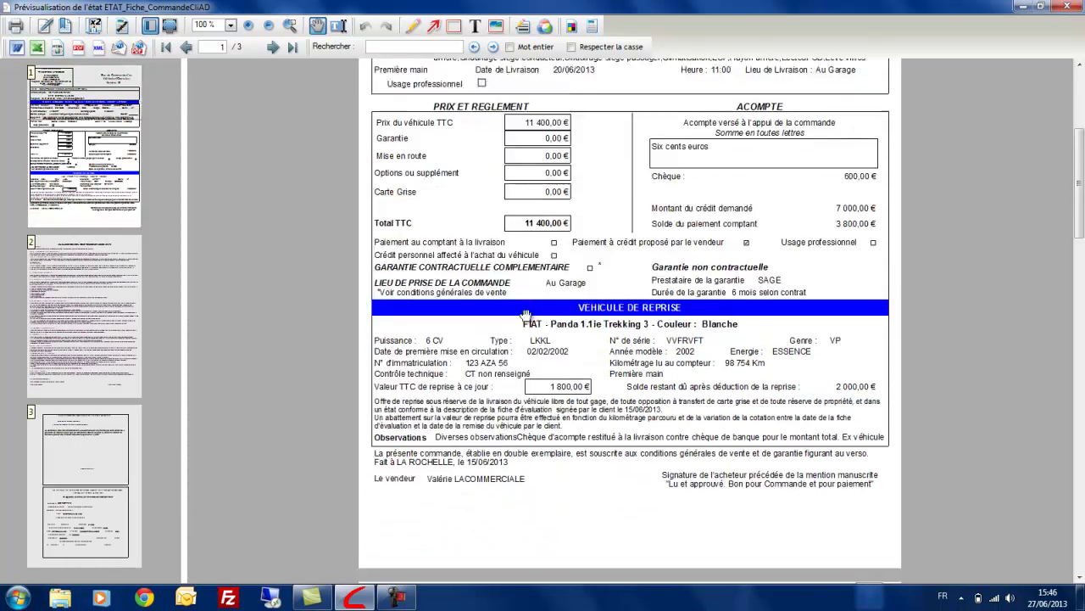
pyautogui.scroll(3, 525, 314)
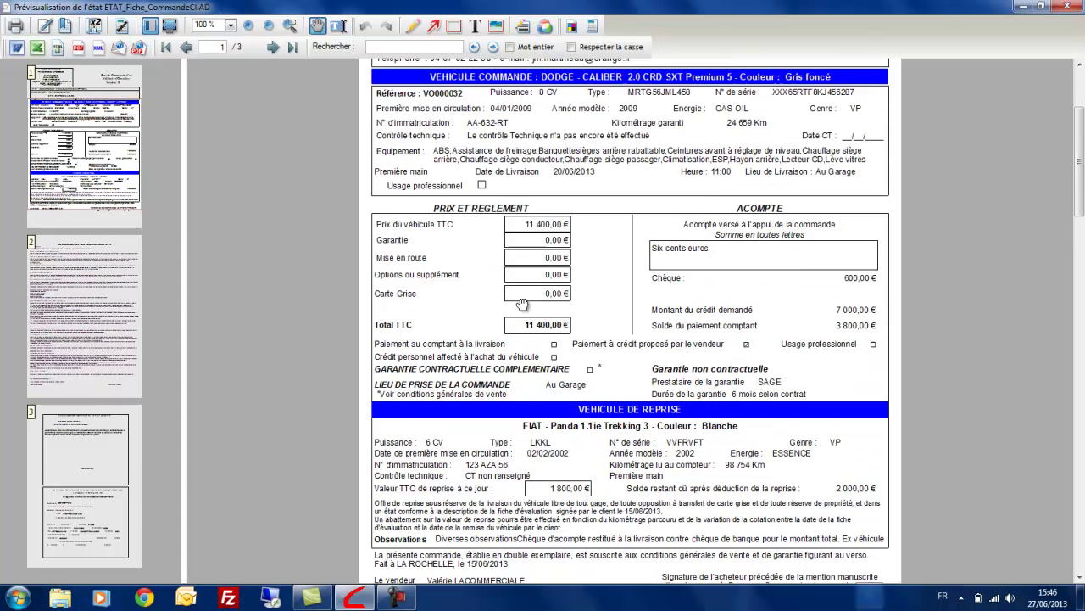
pyautogui.click(118, 315)
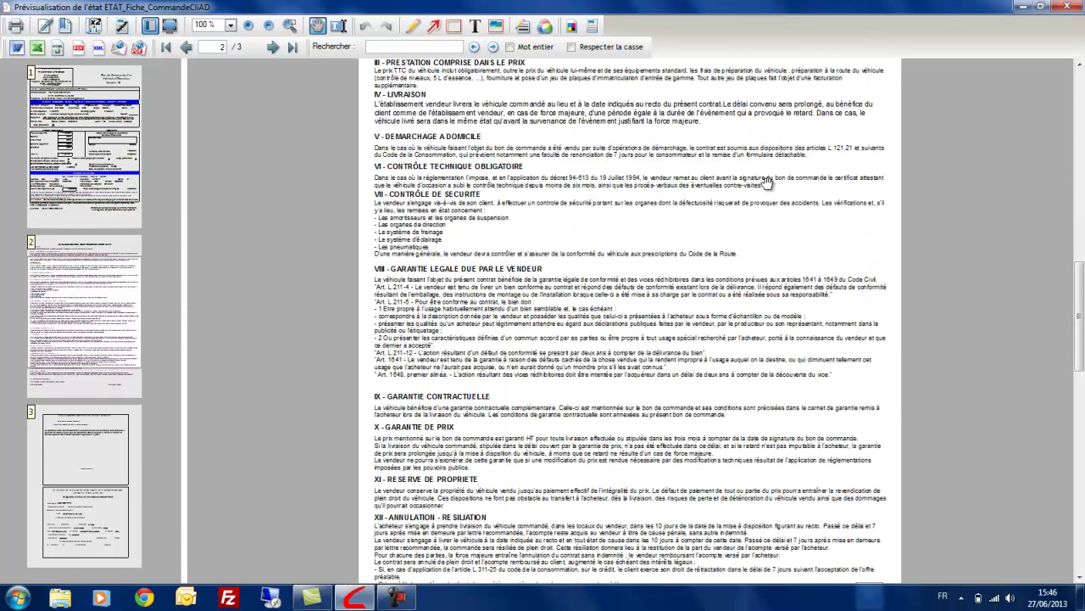
pyautogui.scroll(2, 768, 181)
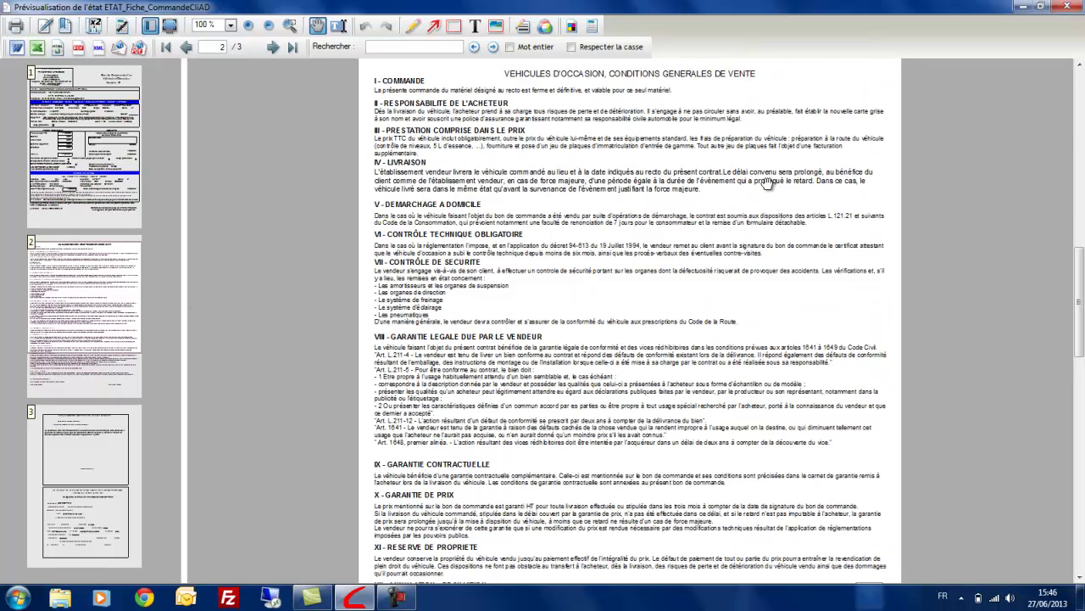
pyautogui.scroll(-1, 767, 182)
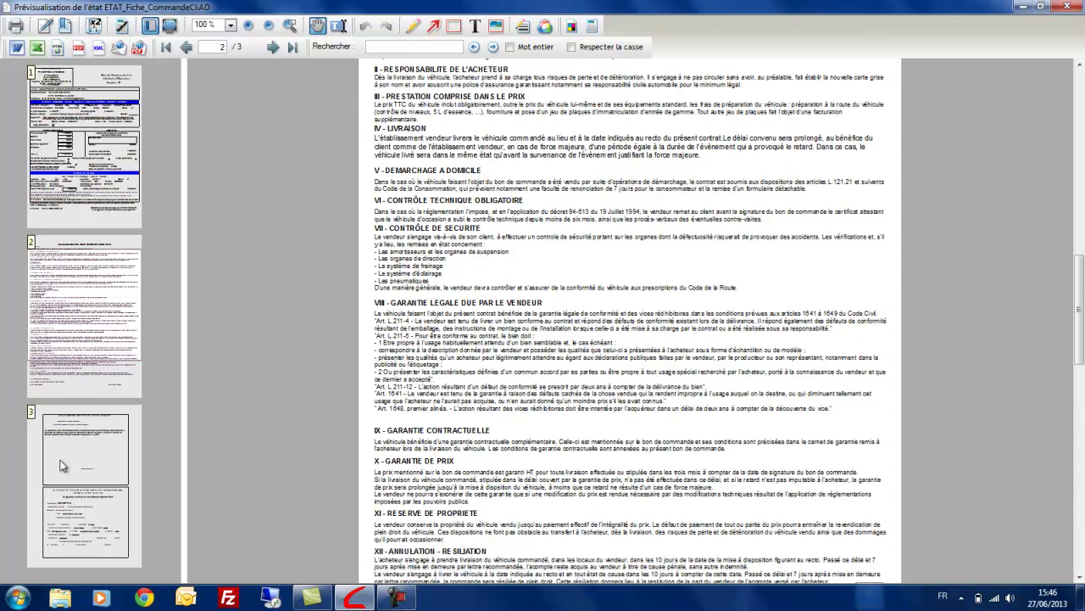
pyautogui.click(83, 458)
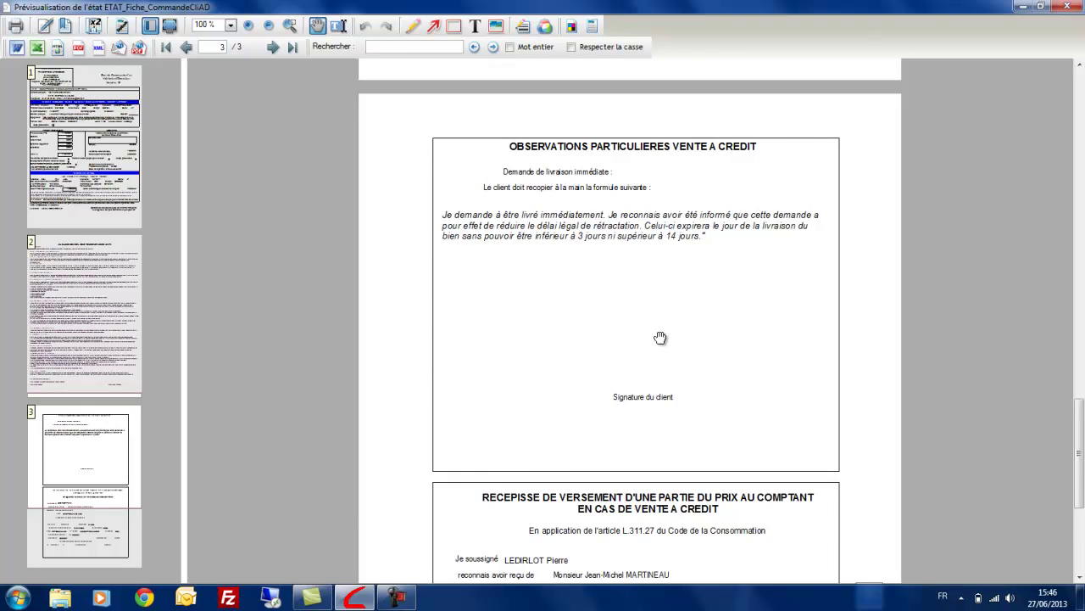
pyautogui.scroll(-2, 661, 338)
pyautogui.scroll(3, 652, 331)
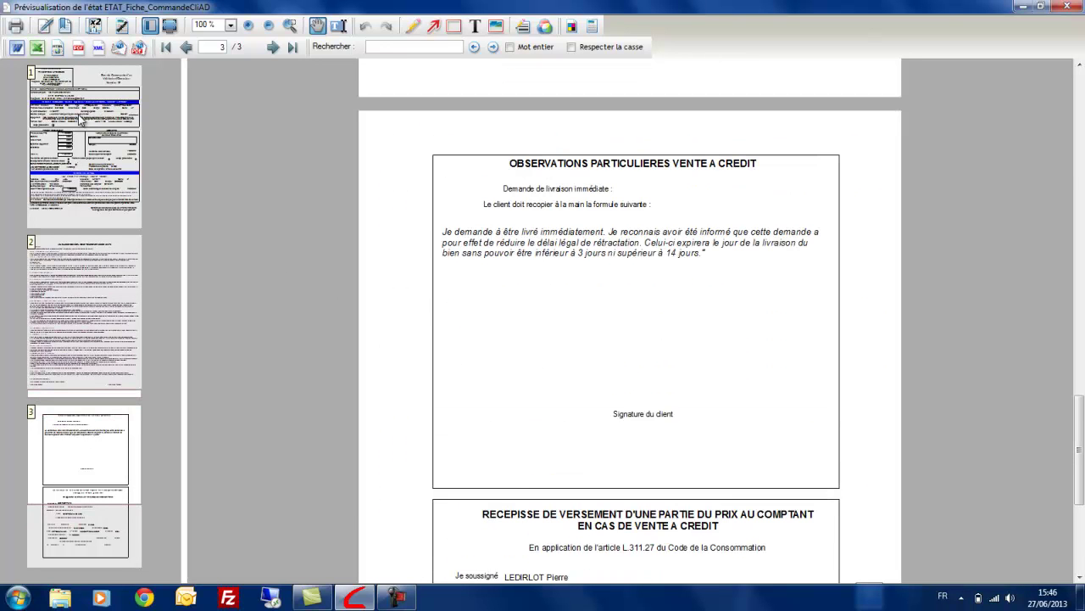
pyautogui.click(82, 120)
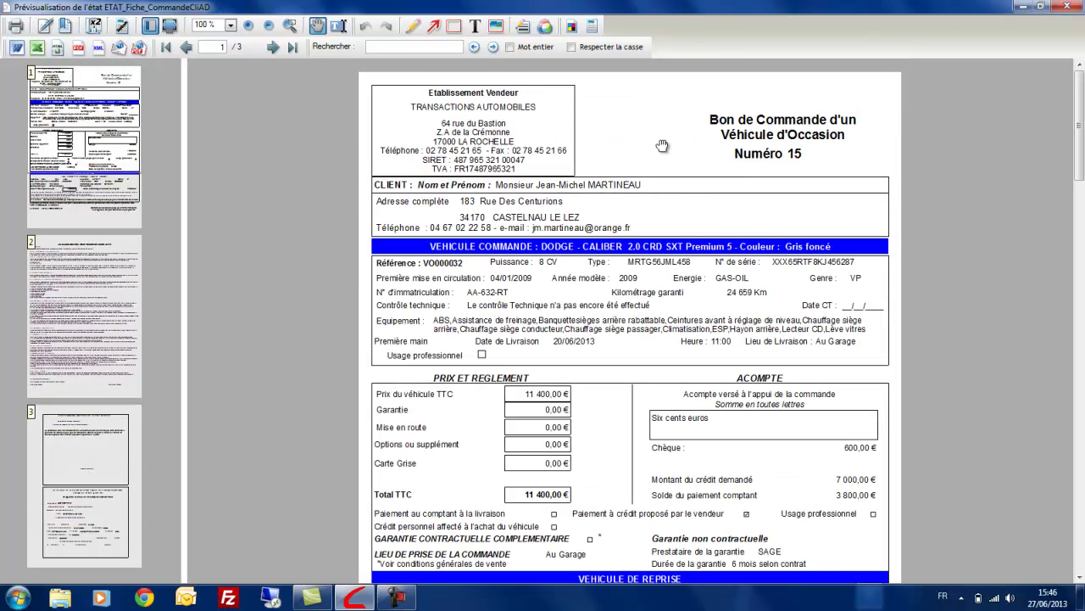
pyautogui.click(1068, 7)
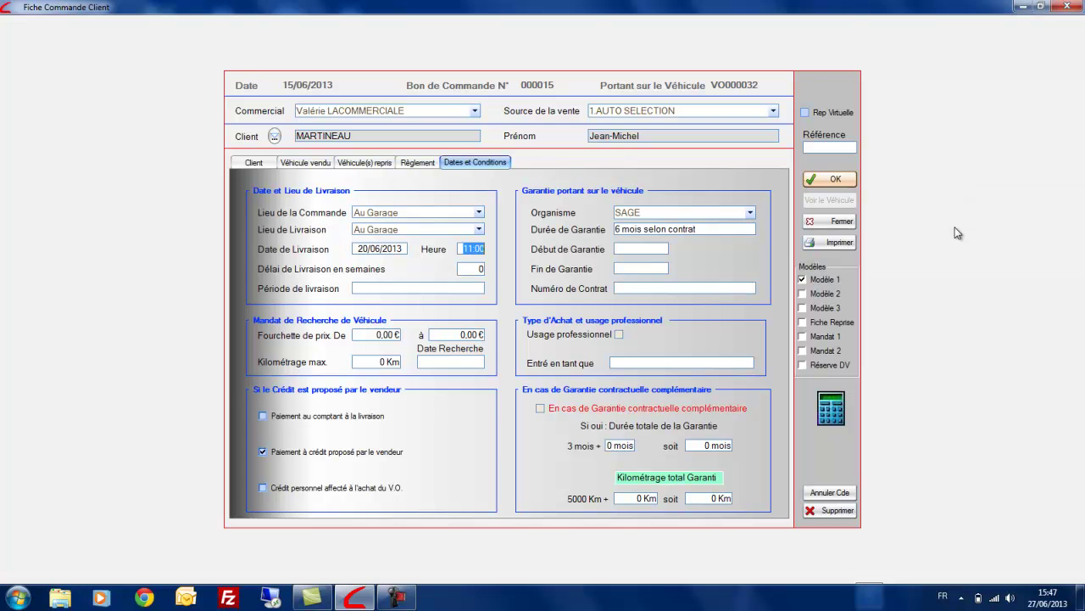
pyautogui.click(804, 350)
pyautogui.click(831, 243)
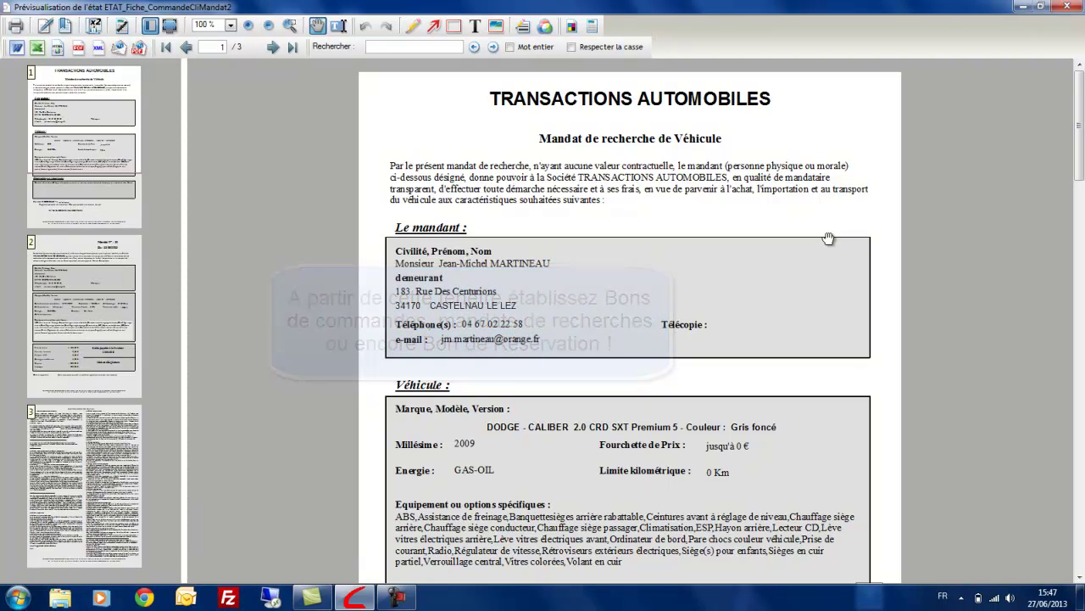
pyautogui.click(1061, 6)
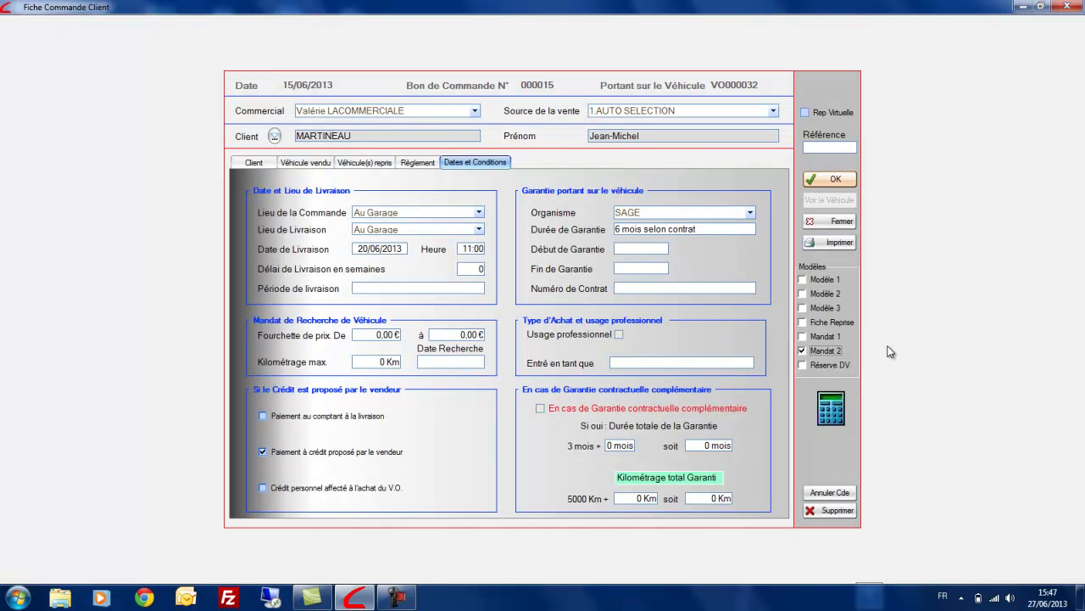
pyautogui.click(805, 366)
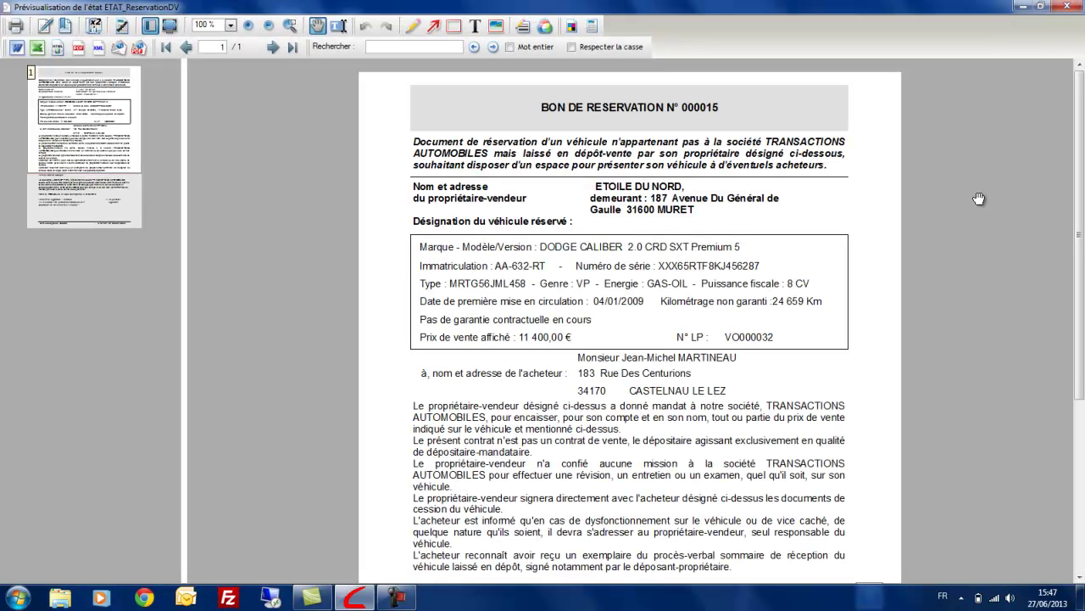
pyautogui.click(1065, 5)
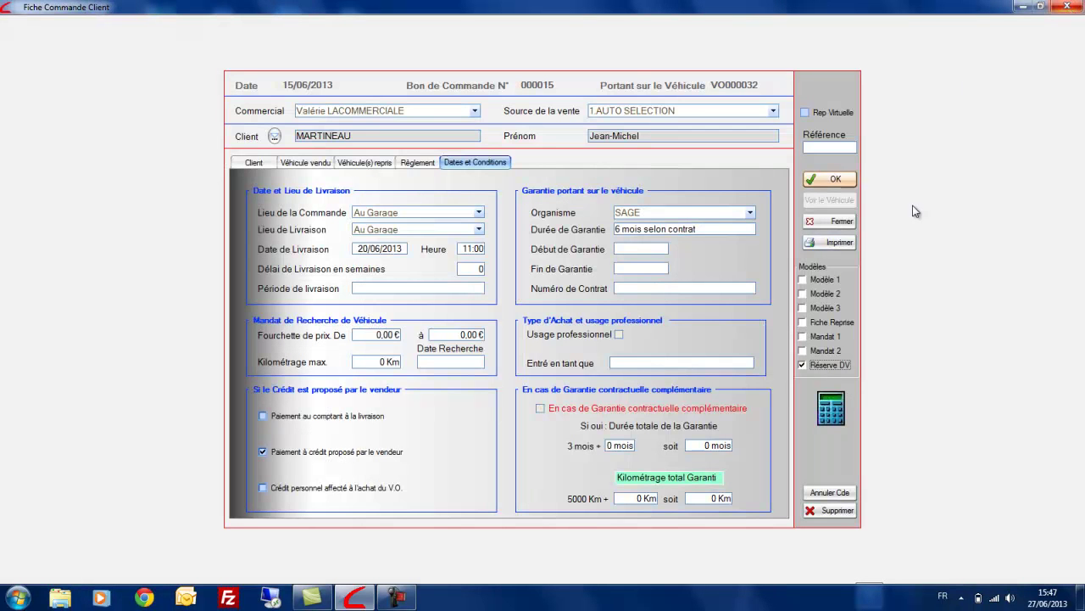
pyautogui.click(803, 279)
# Save the order, then close the vehicle record and keep its changes
pyautogui.click(815, 179)
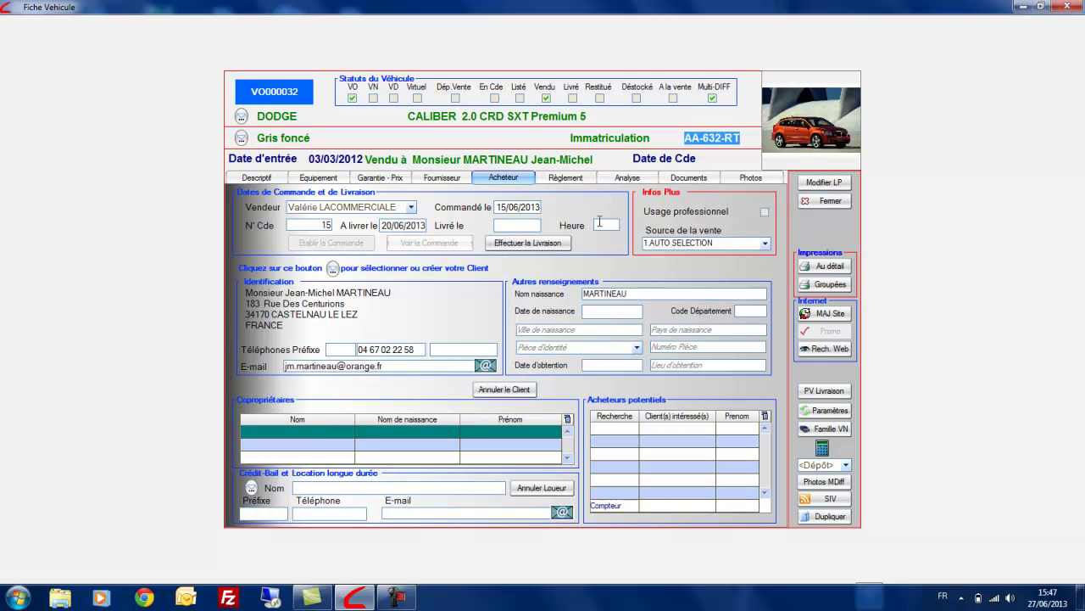
pyautogui.moveTo(414, 159); pyautogui.dragTo(592, 160)
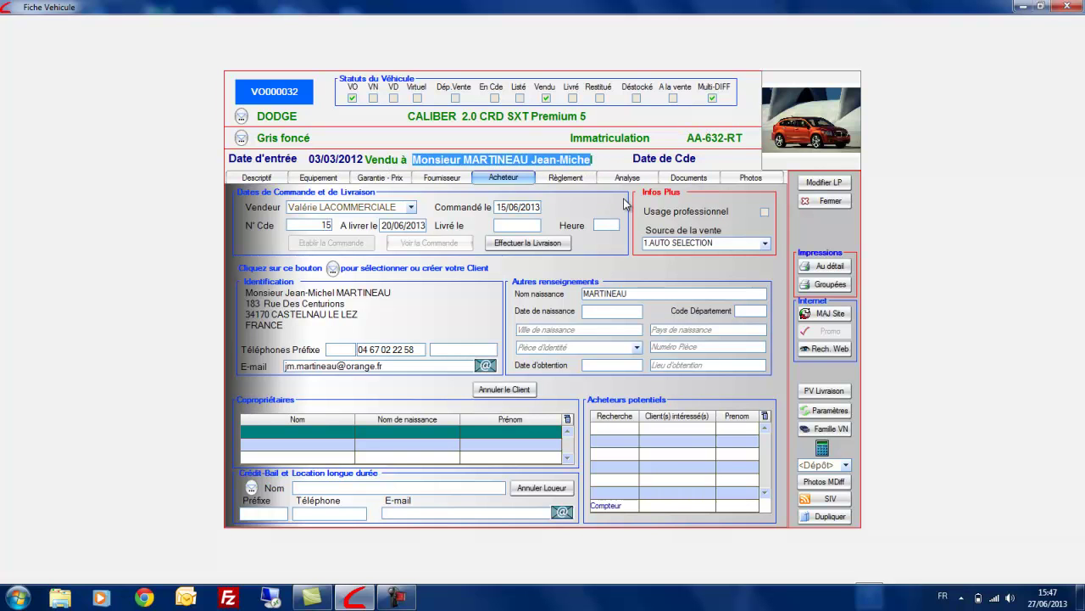
pyautogui.click(826, 201)
pyautogui.click(512, 317)
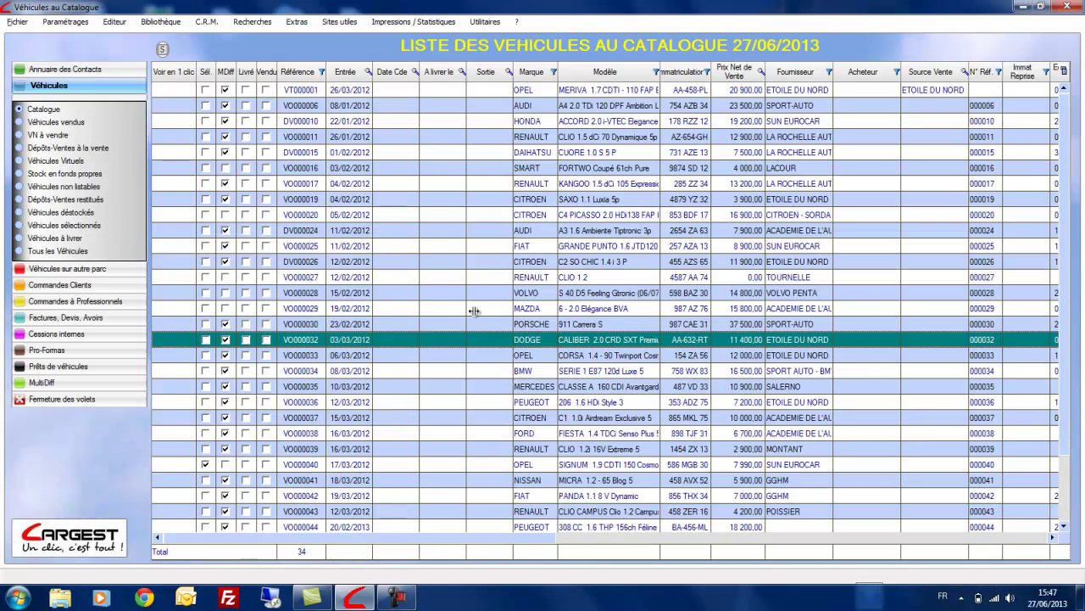
# List the vehicles awaiting delivery, showing Dodge Caliber VO000032 due 20/06/2013
pyautogui.click(387, 292)
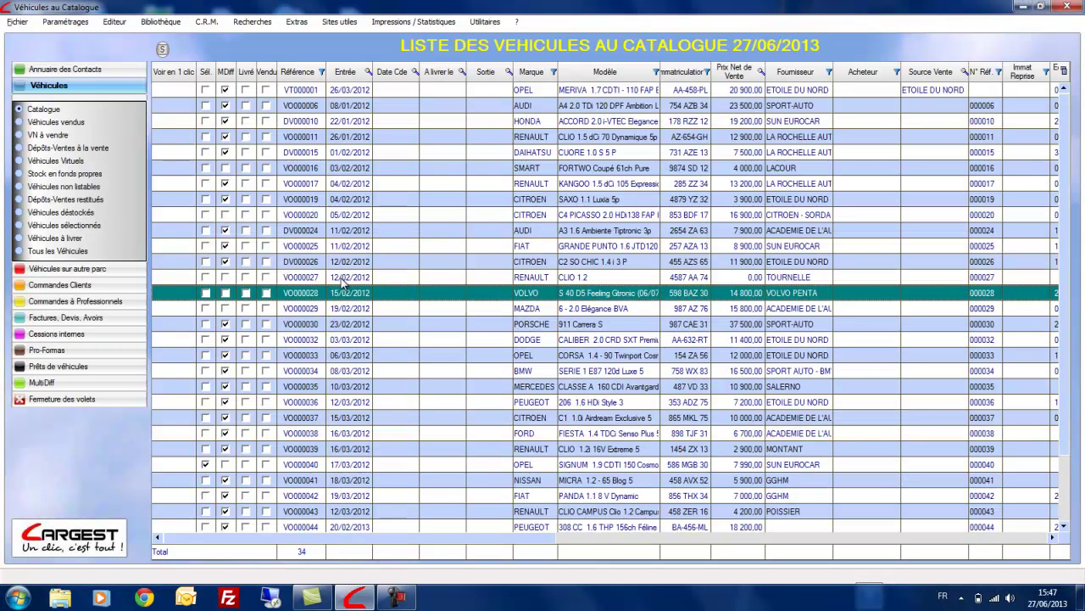
pyautogui.click(38, 123)
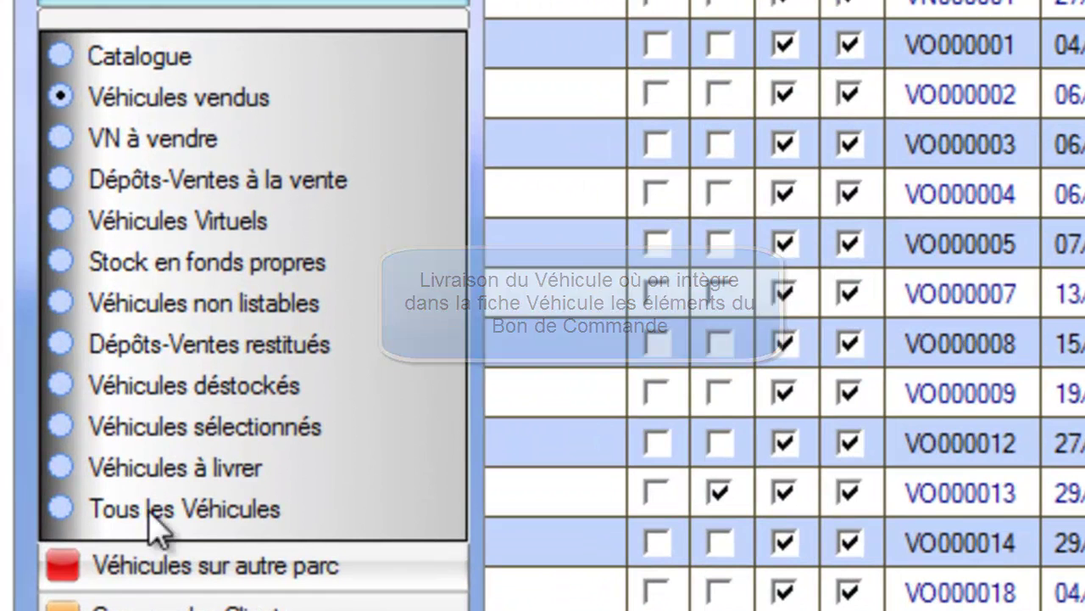
pyautogui.click(177, 468)
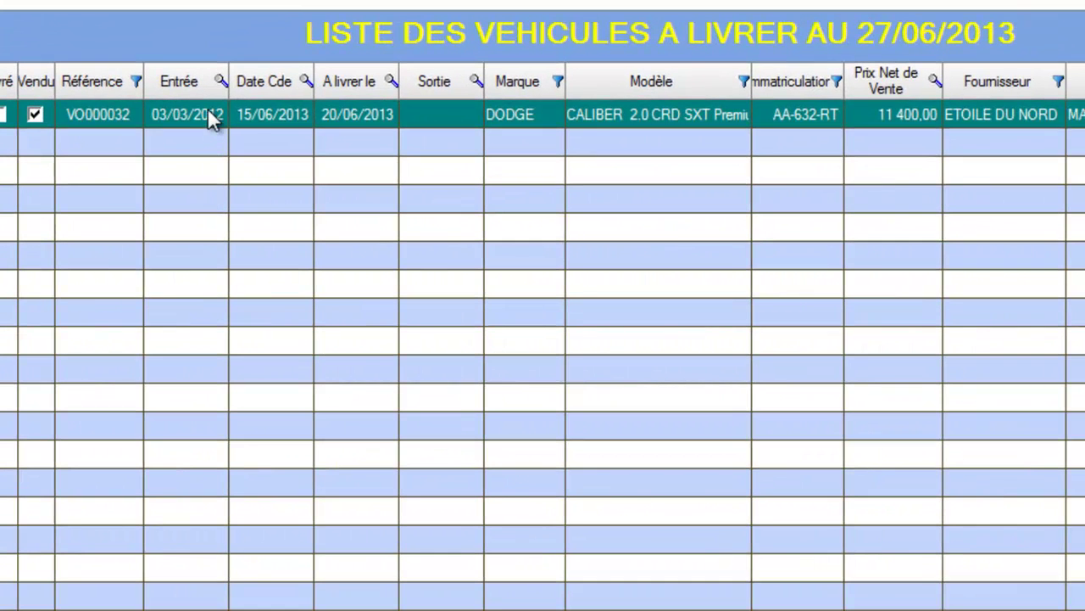
# Mark the Dodge Caliber VO000032 delivered and show its Règlement tab with 358,50 taxes
pyautogui.rightClick(208, 108)
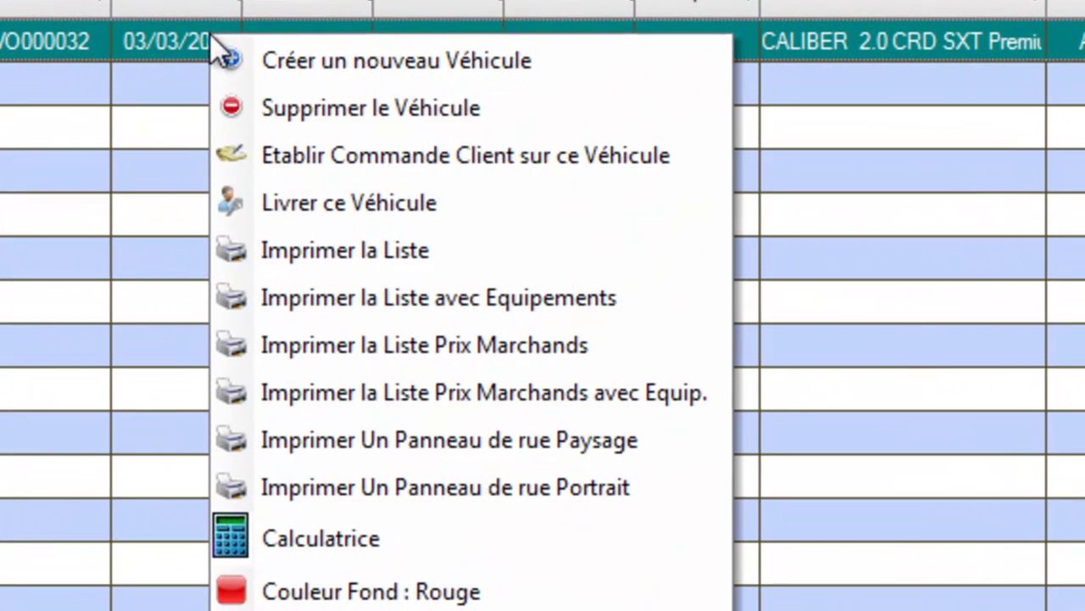
pyautogui.click(318, 204)
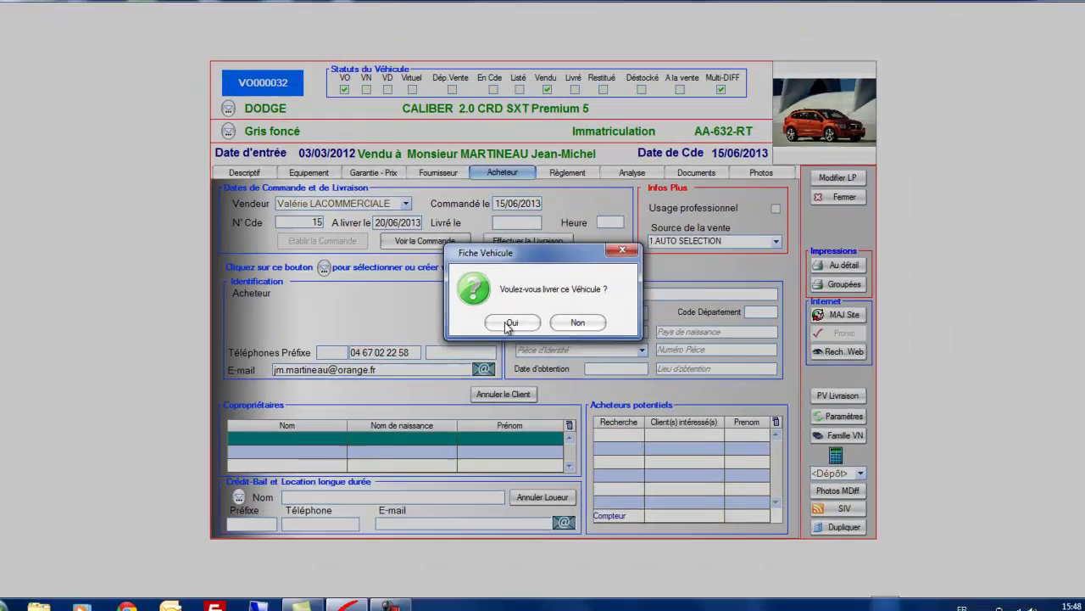
pyautogui.click(501, 366)
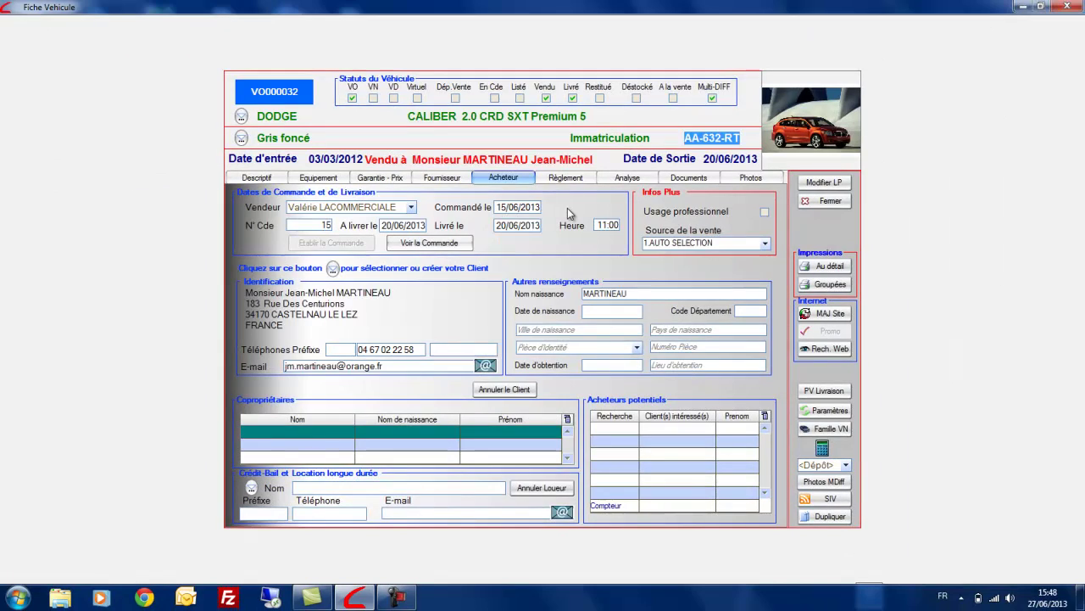
pyautogui.click(566, 179)
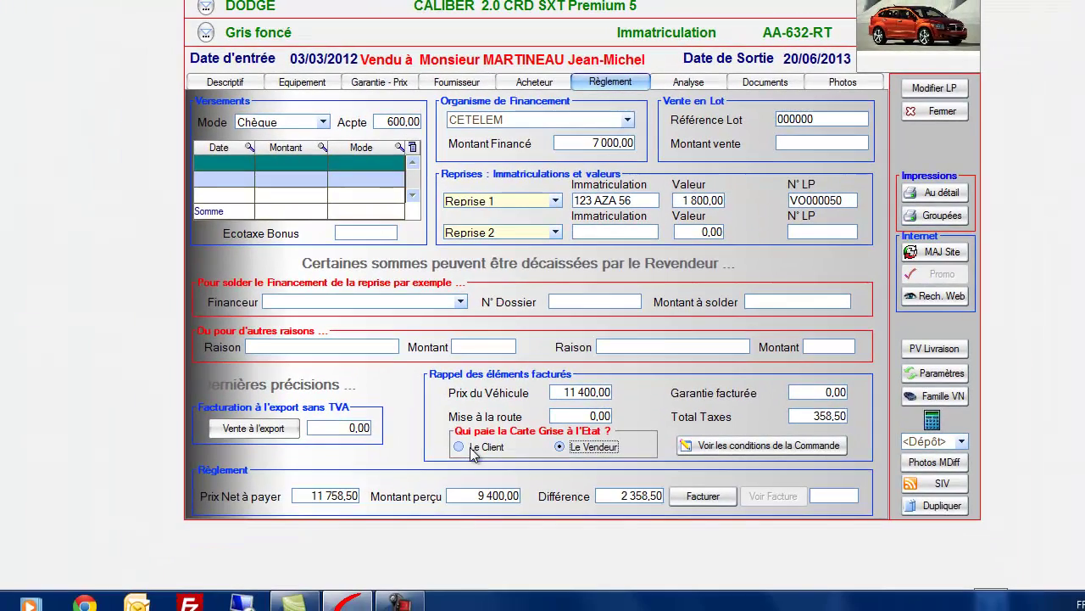
# Set Le Client as fee payer and add a 2 000,00 cheque payment dated 20/06/2013
pyautogui.click(473, 448)
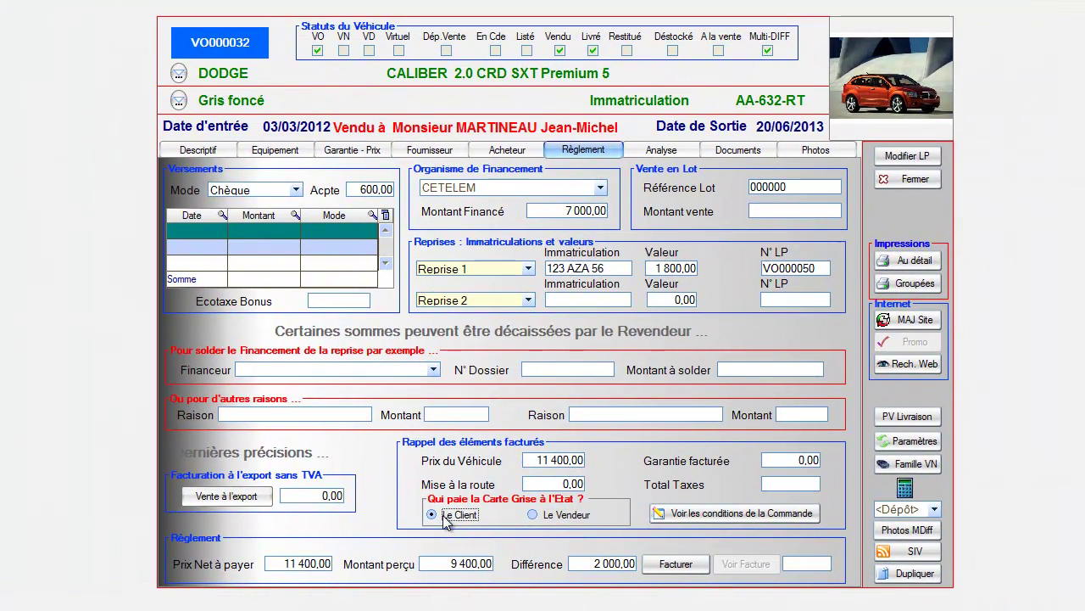
pyautogui.click(210, 231)
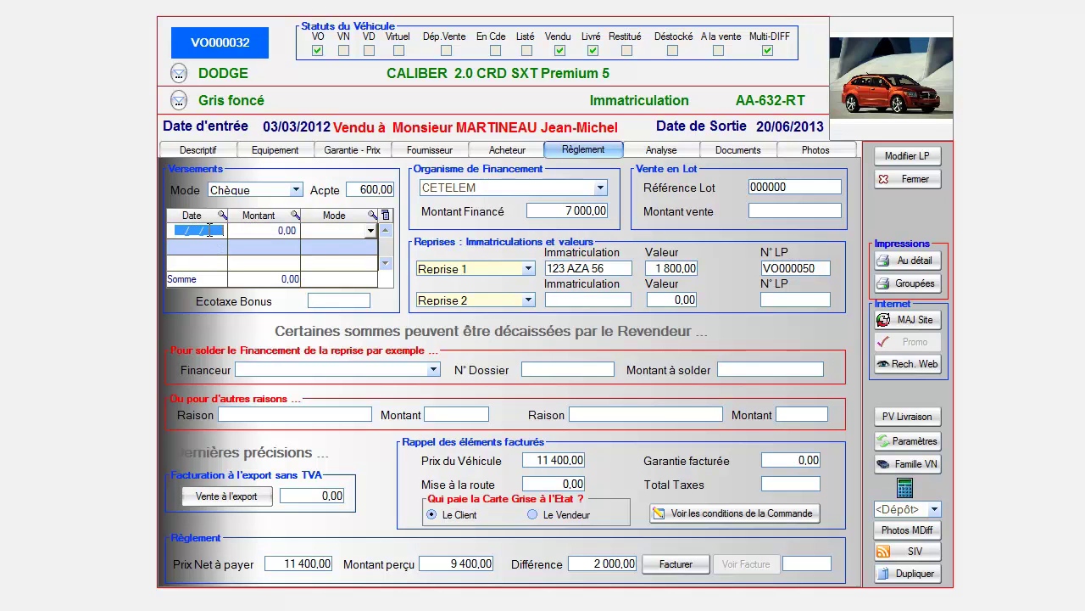
pyautogui.write('2006')
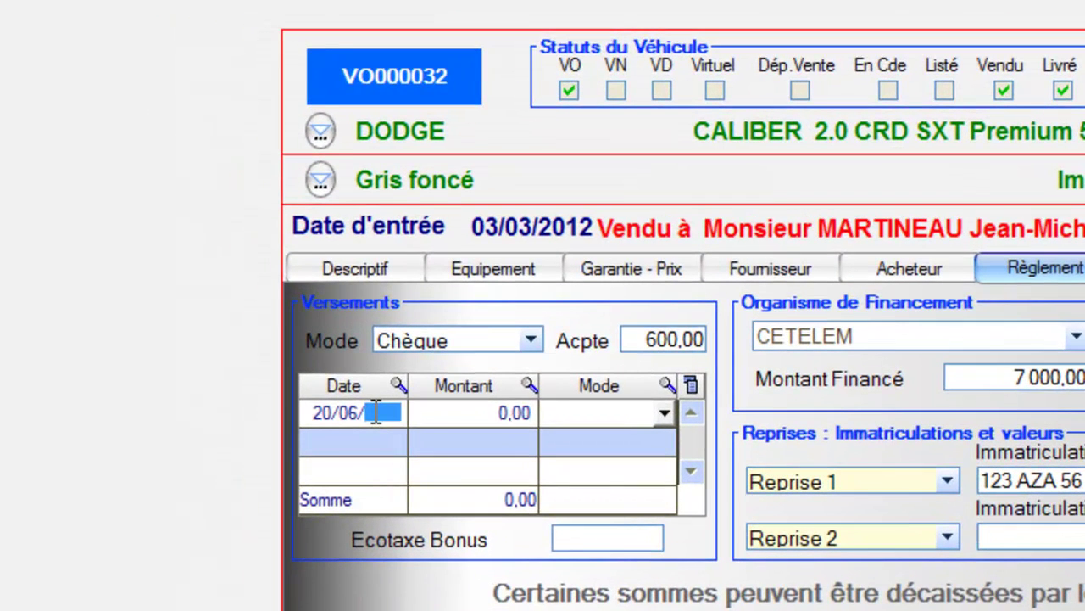
pyautogui.press('Tab')
pyautogui.write('2000')
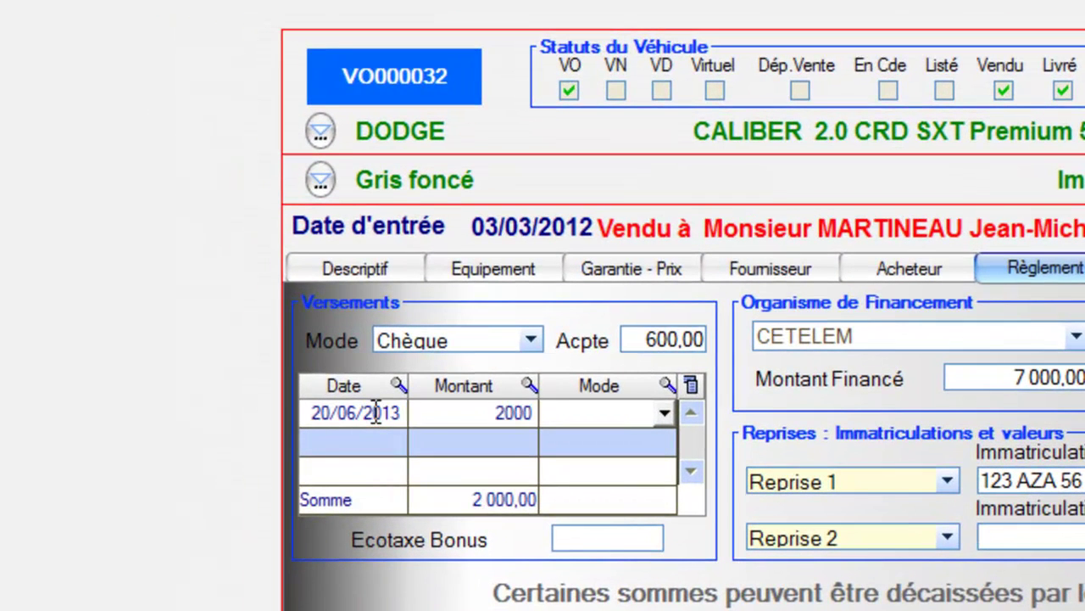
pyautogui.press('Tab')
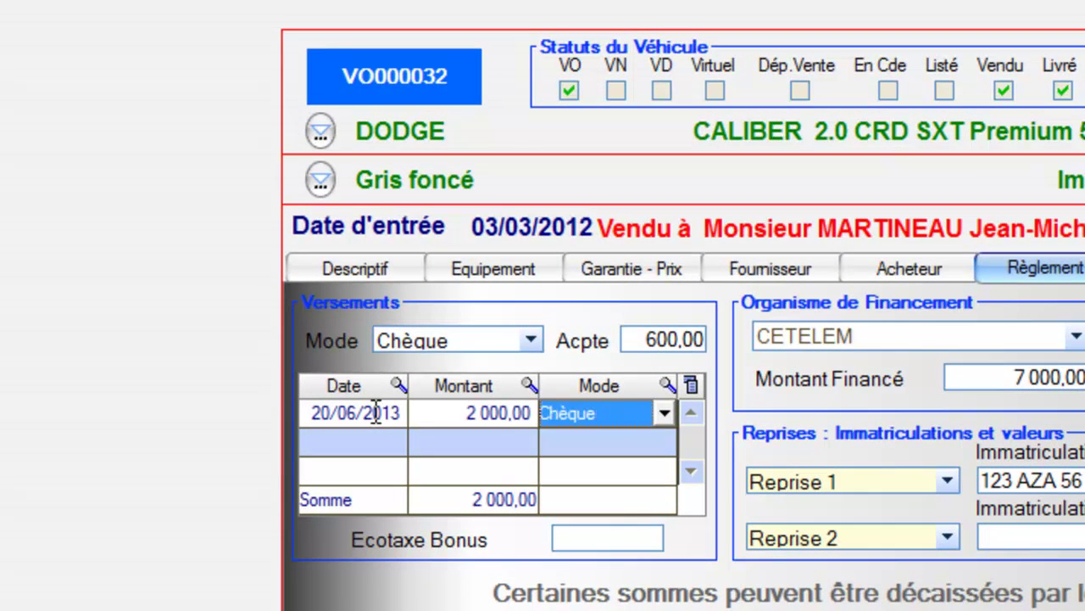
pyautogui.click(451, 412)
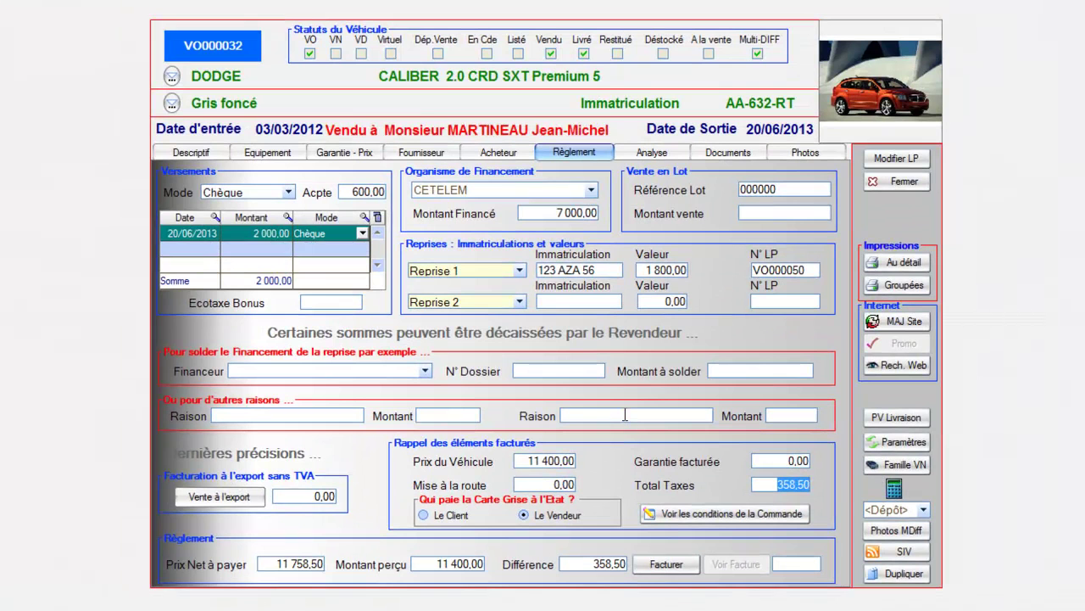
# Try invoicing, acknowledge the 358,50 balance warning, back out, and select an empty payment row
pyautogui.click(625, 415)
pyautogui.click(667, 564)
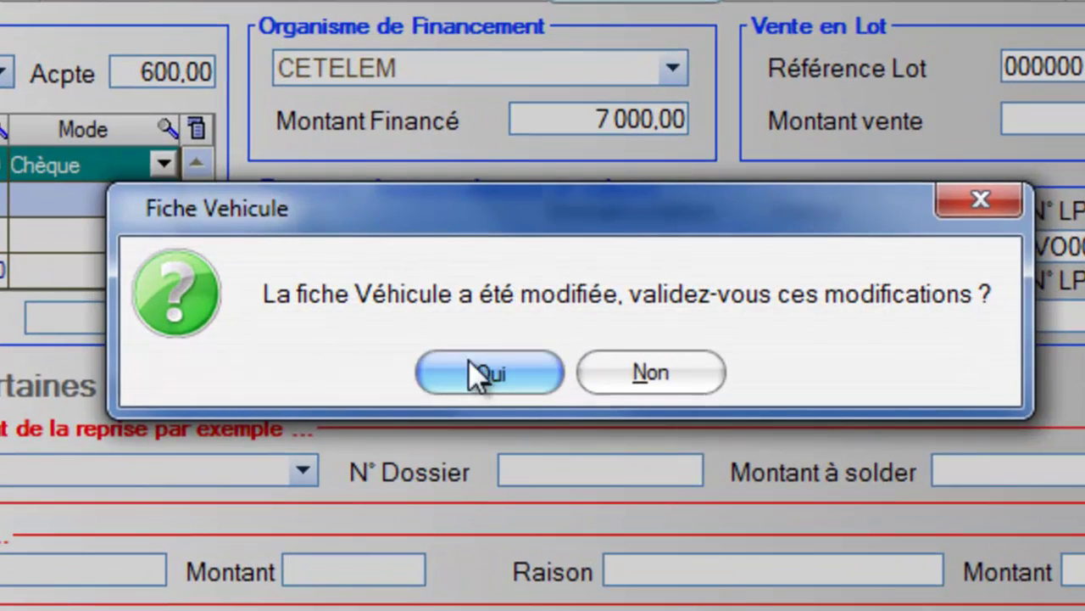
pyautogui.click(481, 356)
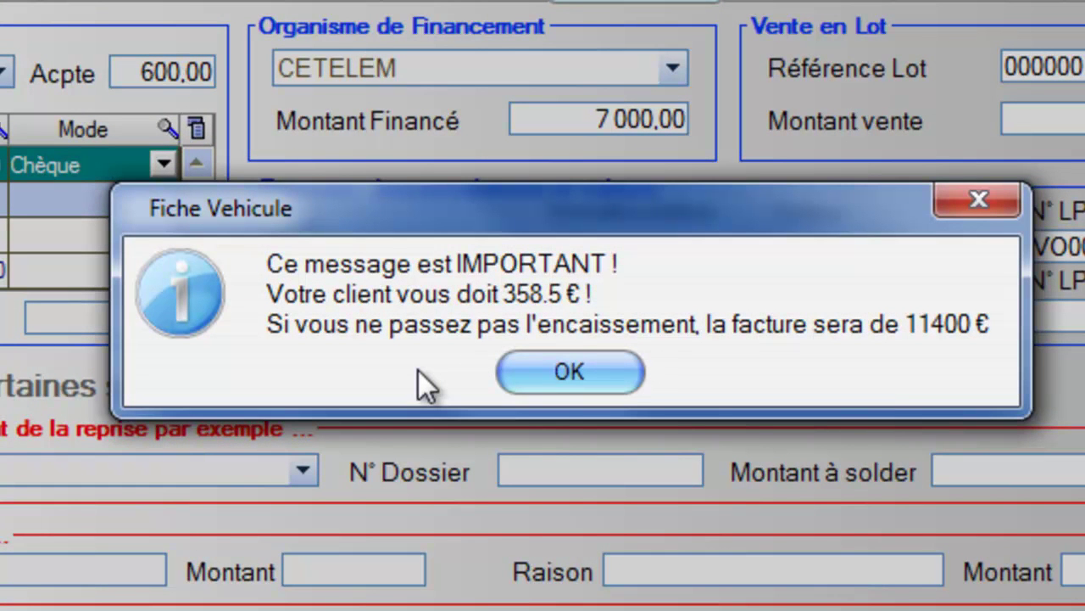
pyautogui.click(556, 371)
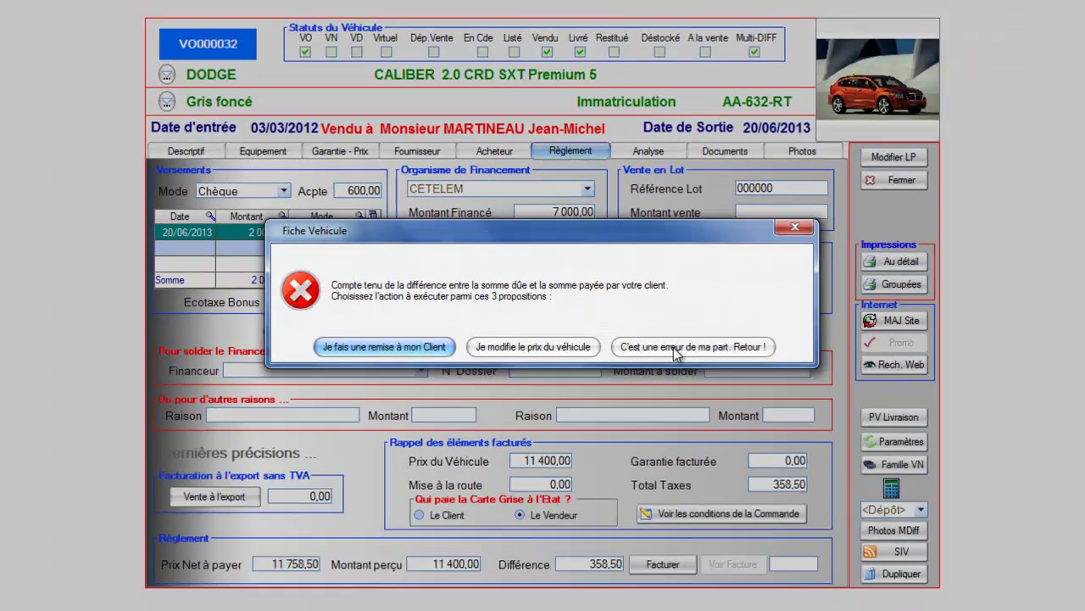
pyautogui.click(791, 403)
pyautogui.click(269, 256)
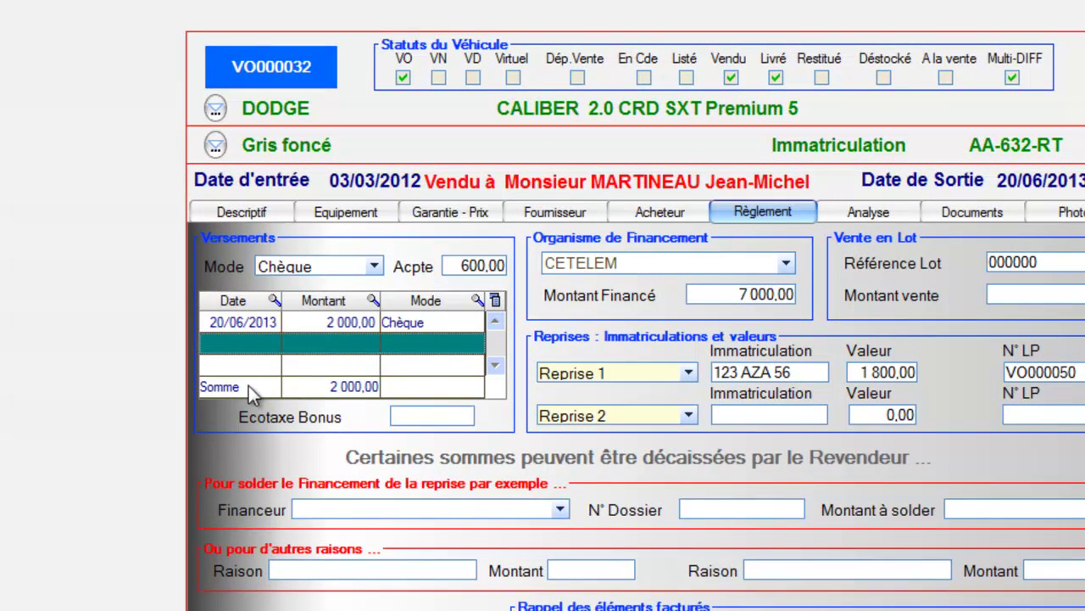
pyautogui.click(259, 341)
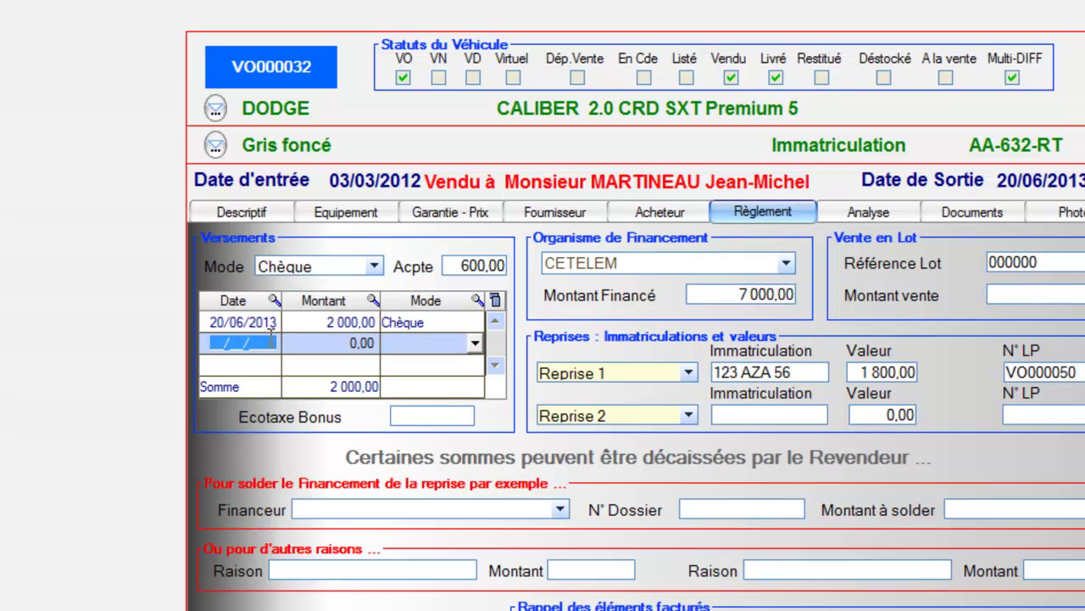
pyautogui.write('20062013')
pyautogui.press('Tab')
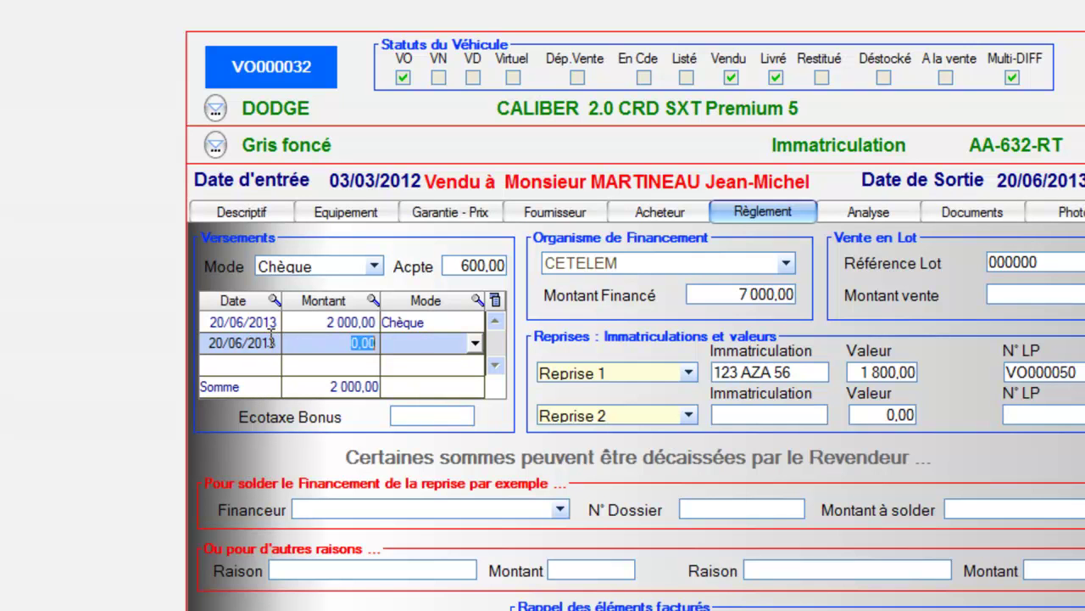
pyautogui.write('358,5')
pyautogui.press('Tab')
pyautogui.write('ch')
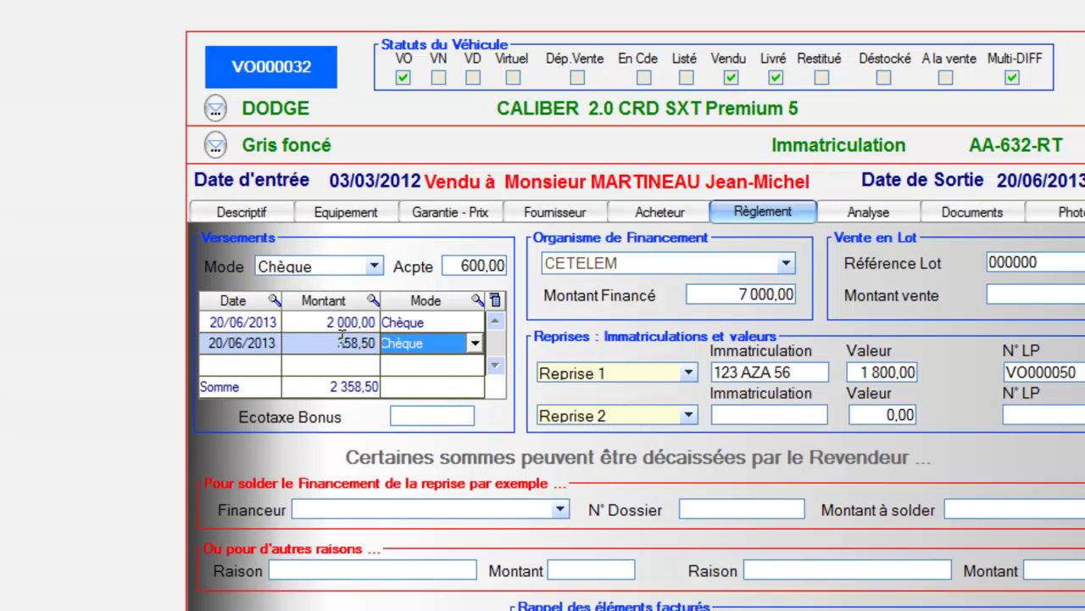
pyautogui.click(356, 324)
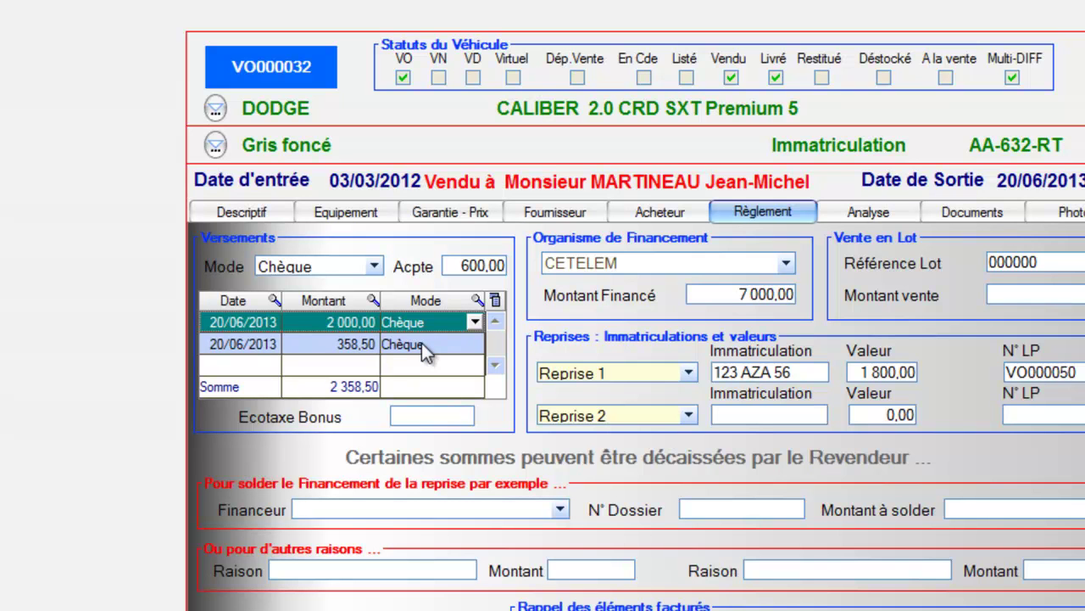
pyautogui.click(342, 346)
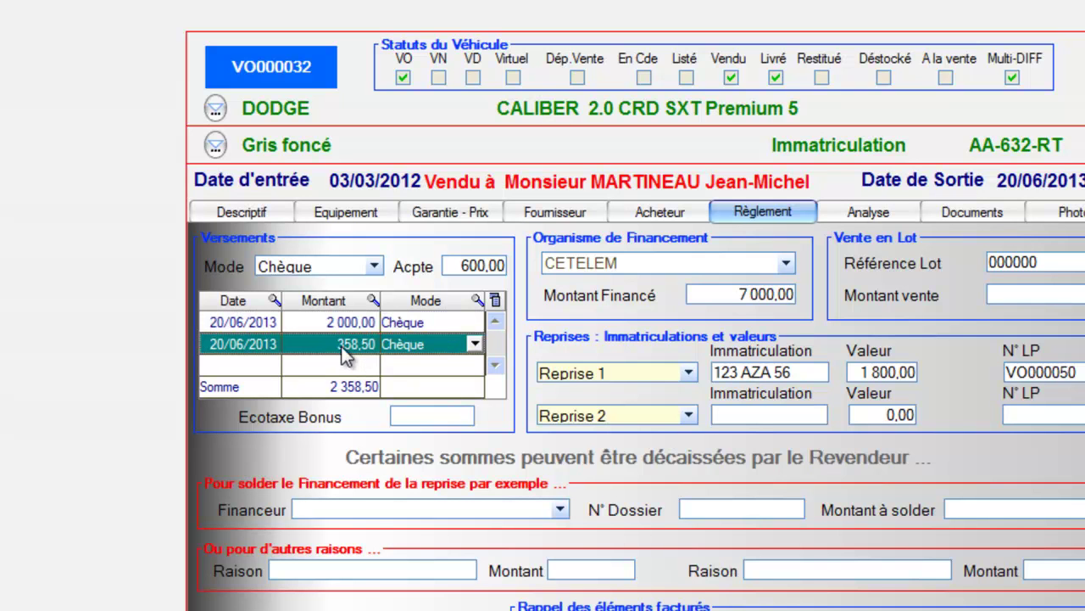
pyautogui.rightClick(343, 356)
pyautogui.click(415, 362)
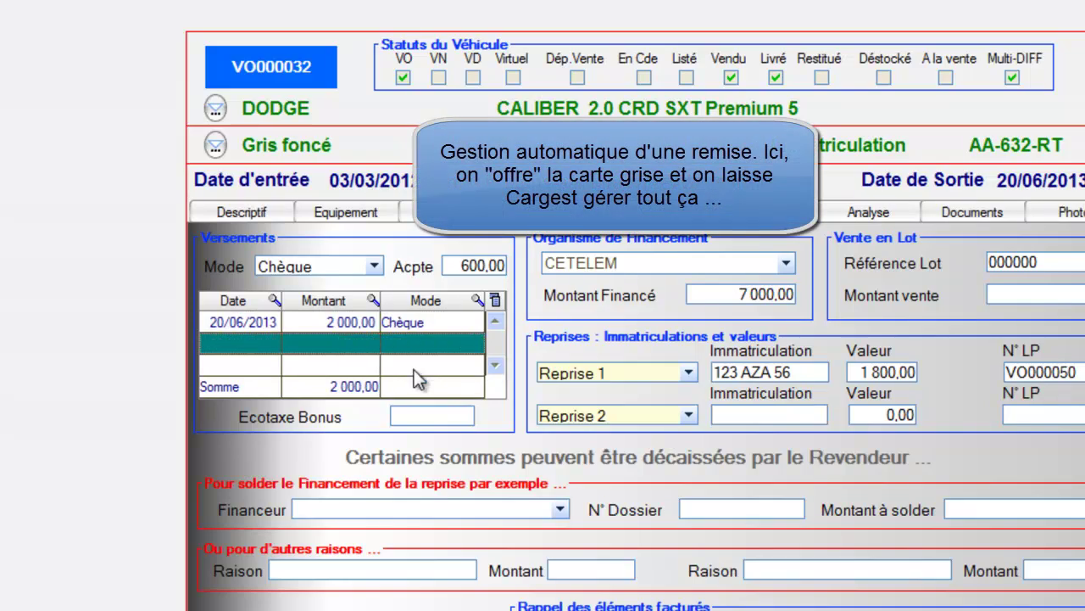
pyautogui.click(343, 320)
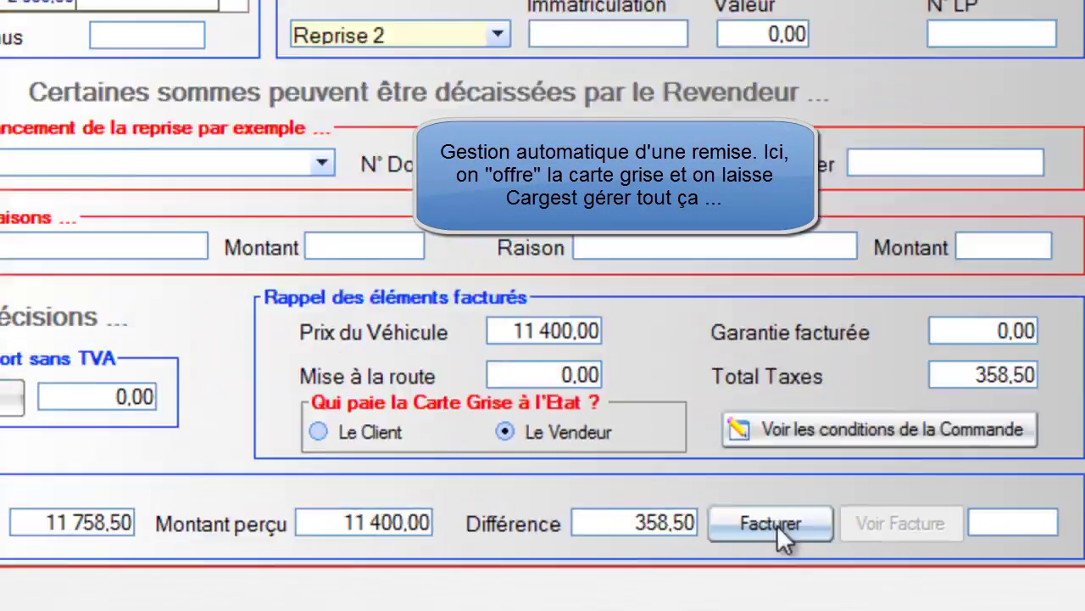
# Invoice the vehicle, recording the 358,50 shortfall as a client discount, bringing the price to 11 041,50
pyautogui.click(950, 441)
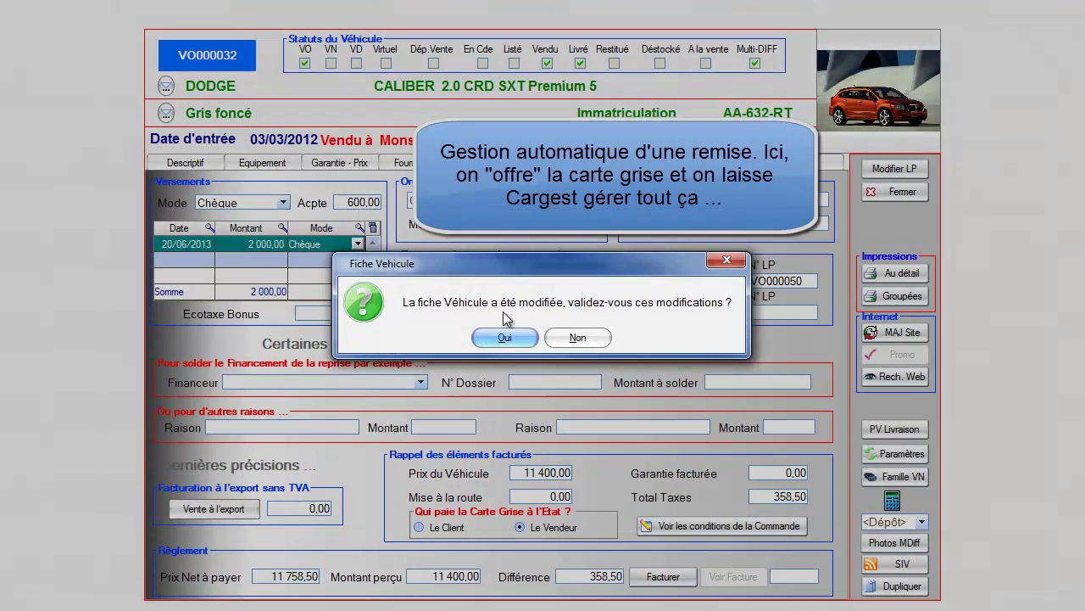
pyautogui.click(505, 338)
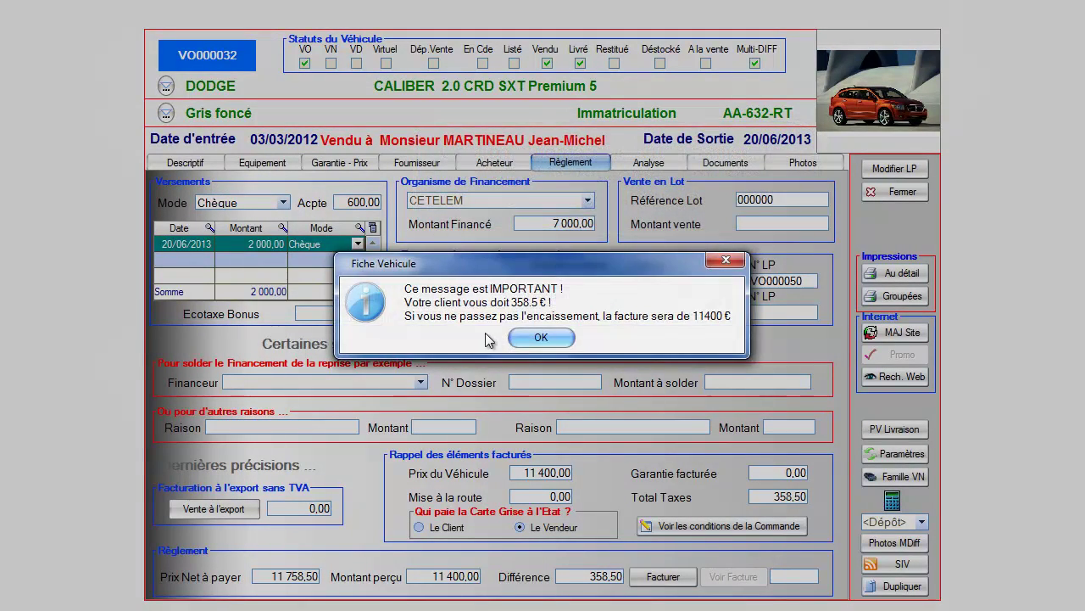
pyautogui.click(530, 339)
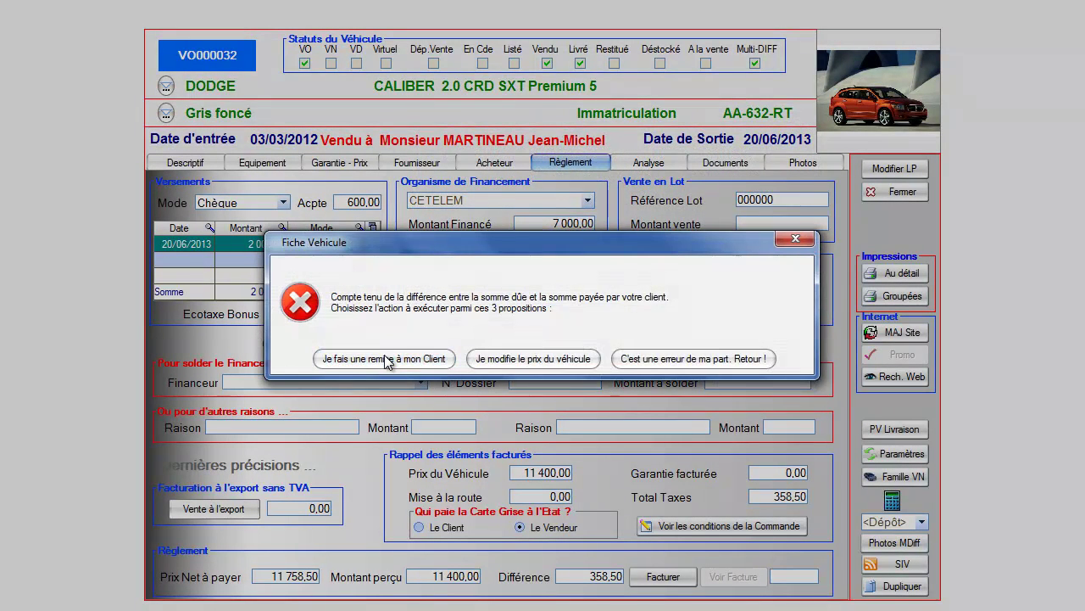
pyautogui.click(384, 354)
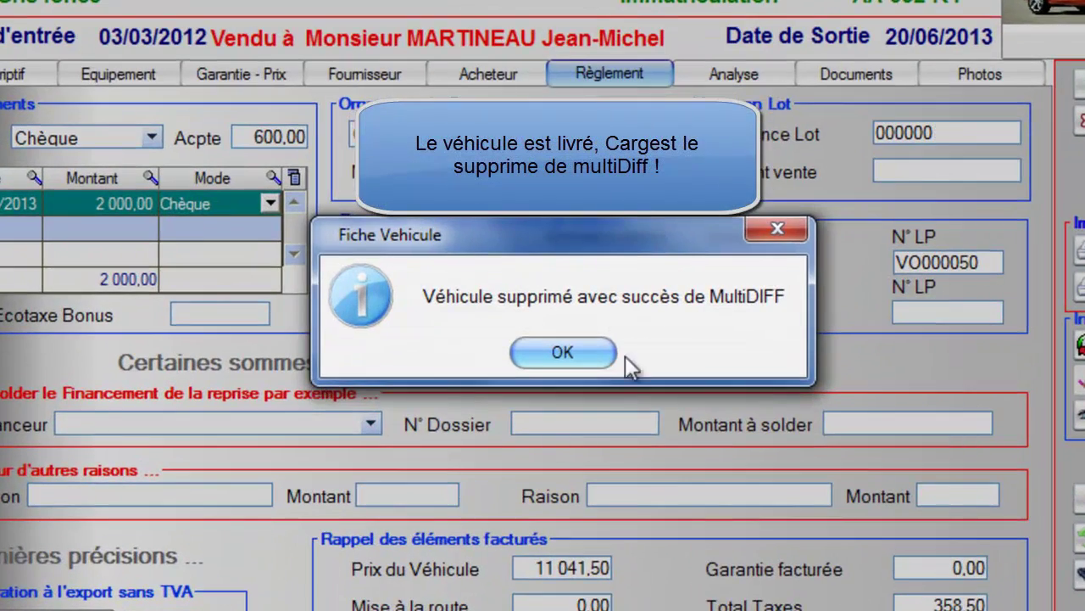
pyautogui.click(580, 351)
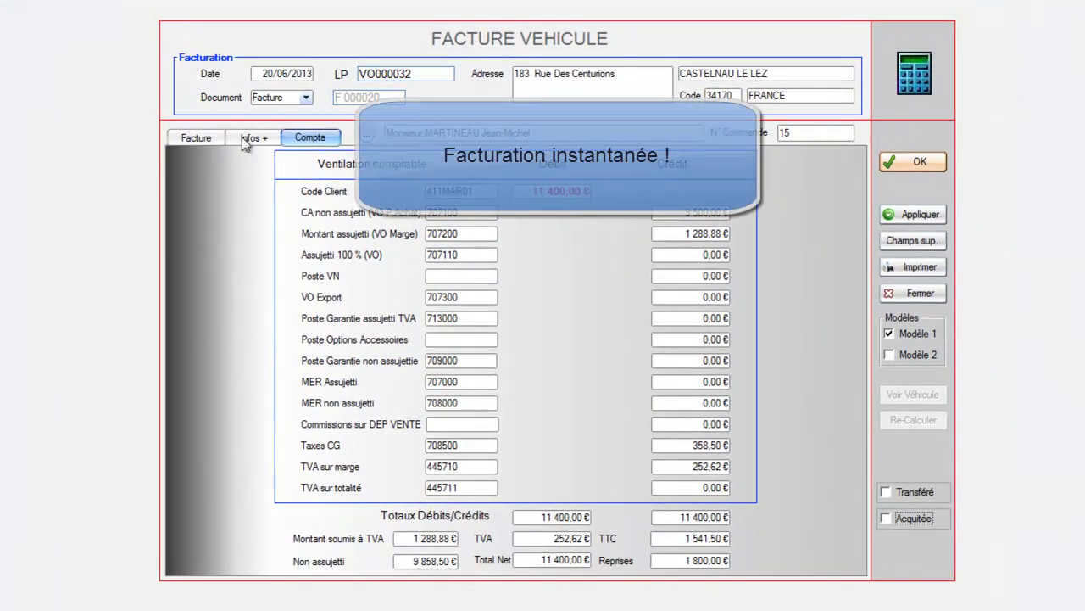
# Preview invoice F 000020 with its 358,50 discount and 11 400,00 net to pay, then close it
pyautogui.click(200, 138)
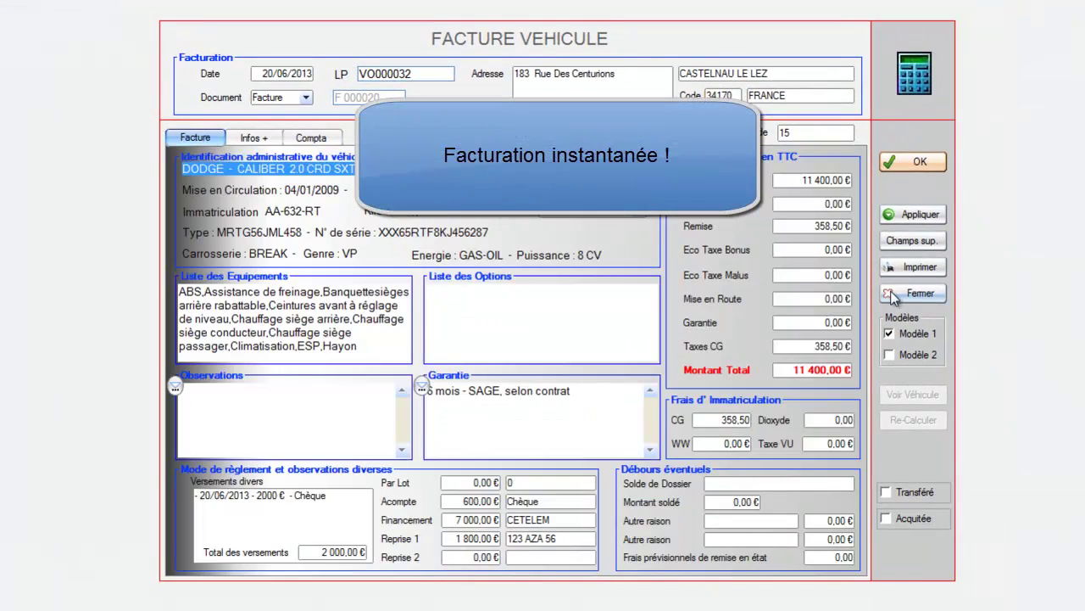
pyautogui.click(913, 270)
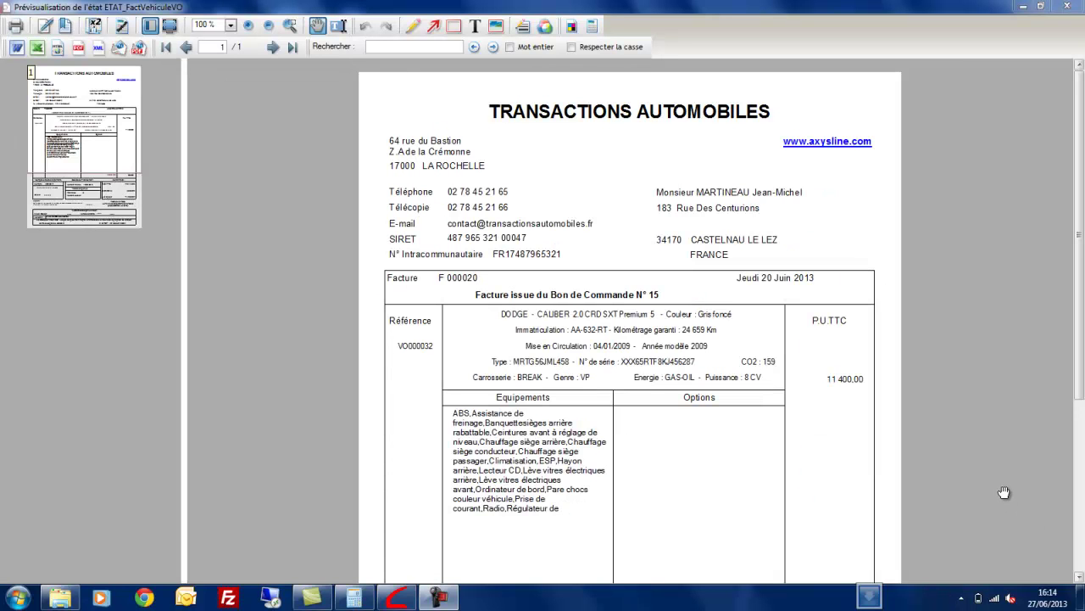
pyautogui.scroll(-5, 1004, 492)
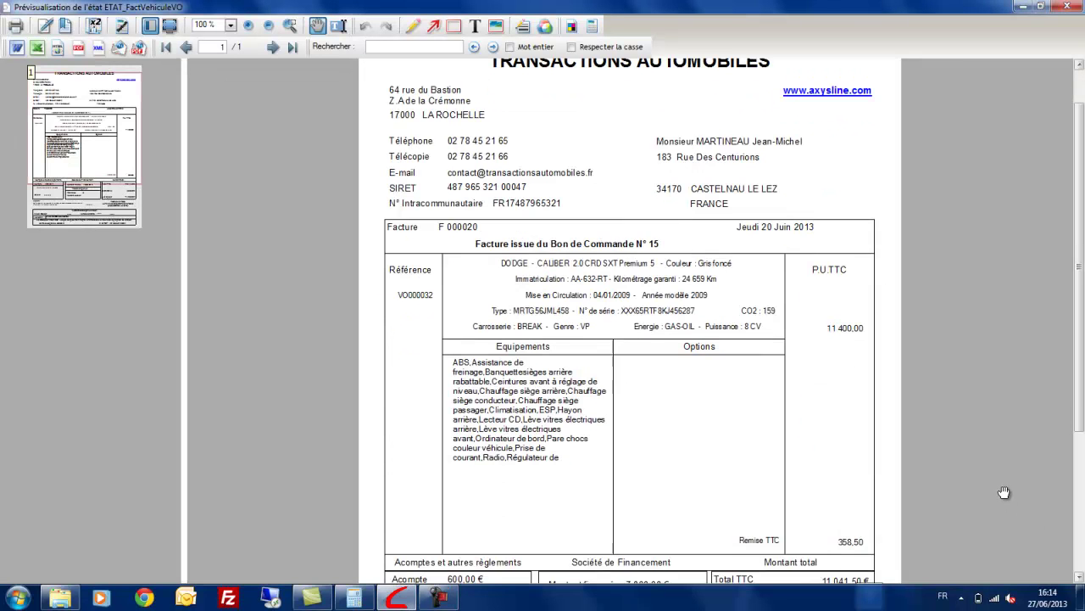
pyautogui.scroll(-1, 1004, 492)
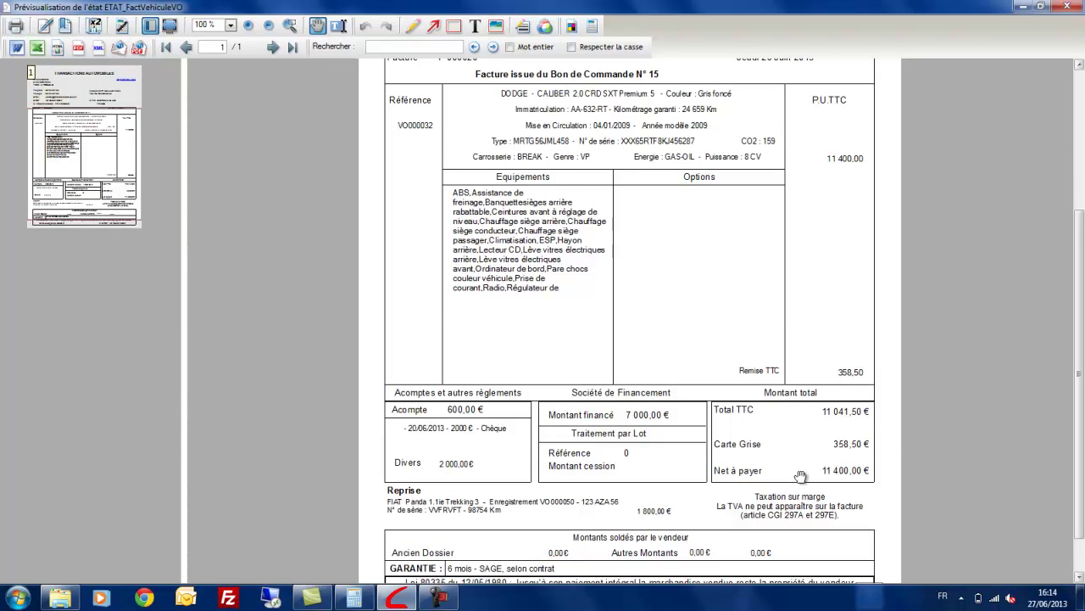
pyautogui.scroll(-1, 963, 490)
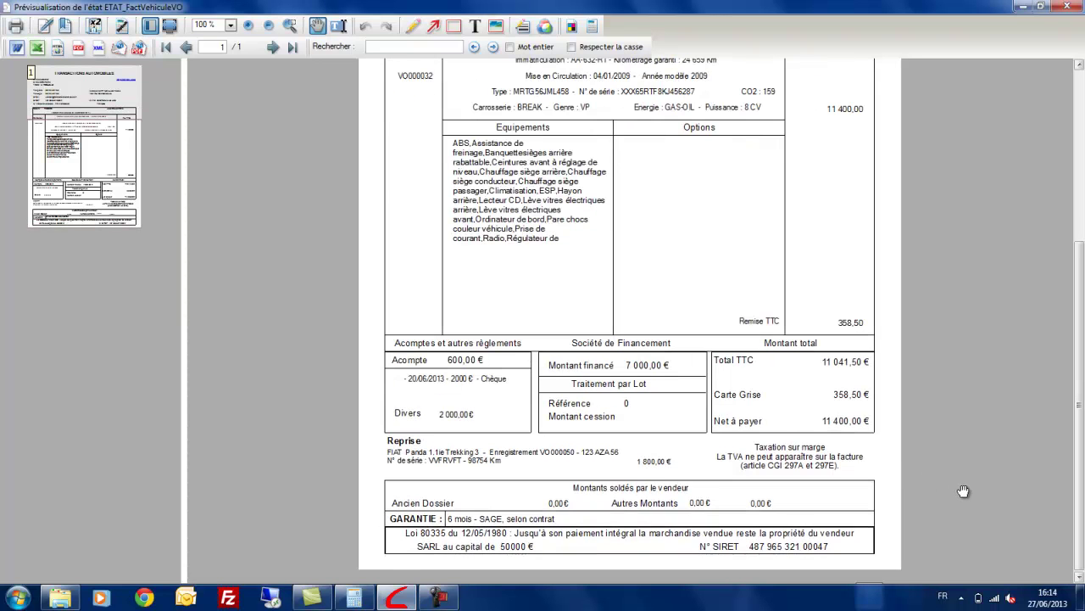
pyautogui.scroll(6, 963, 490)
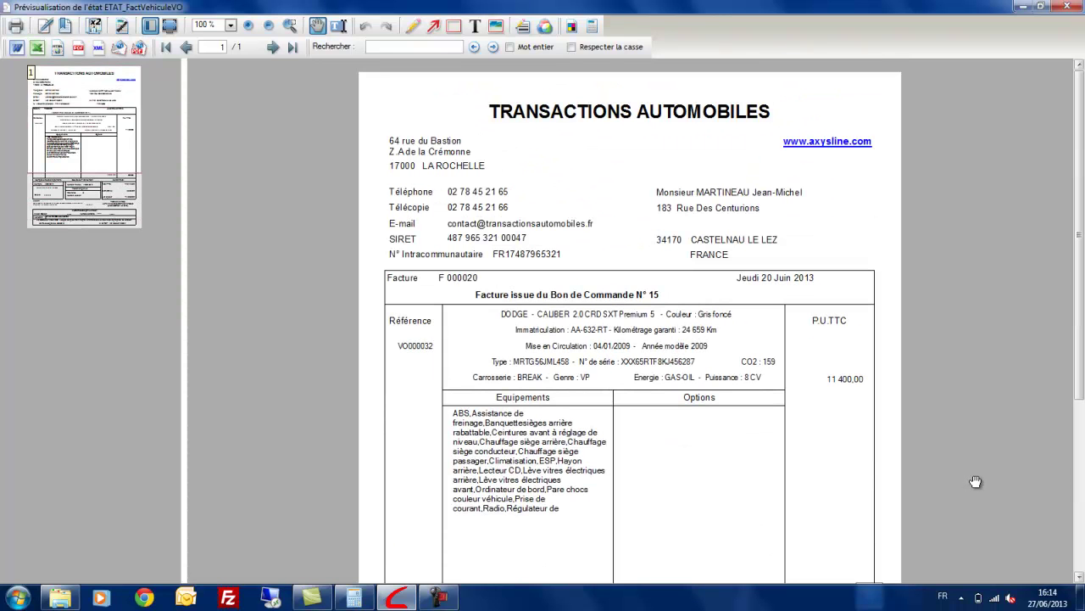
pyautogui.click(1066, 6)
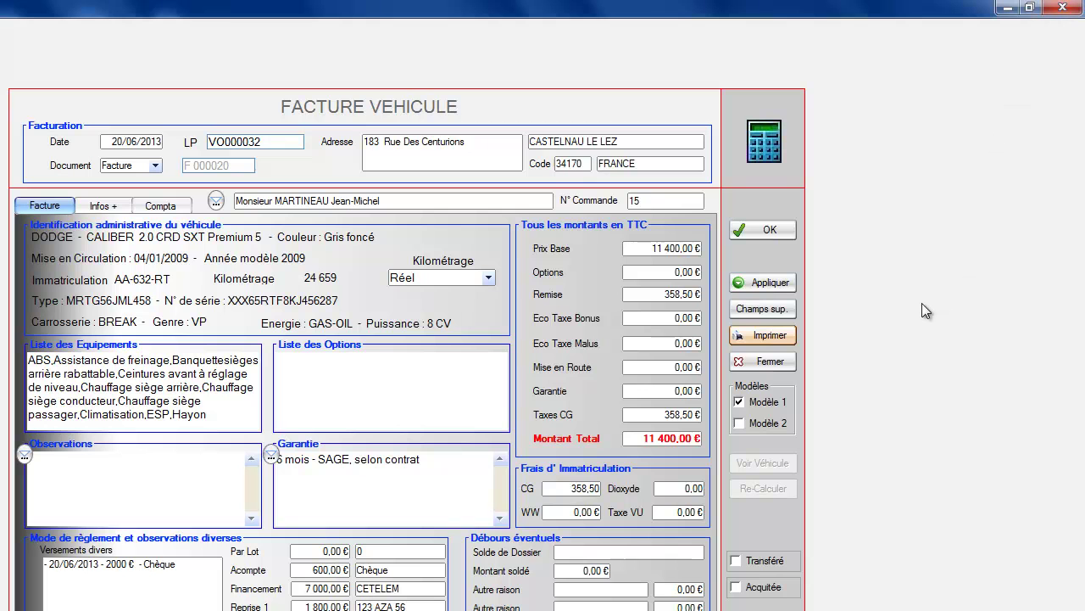
# Accept the invoice, close the vehicle record saving changes, and open the Factures, Devis, Avoirs list
pyautogui.click(760, 228)
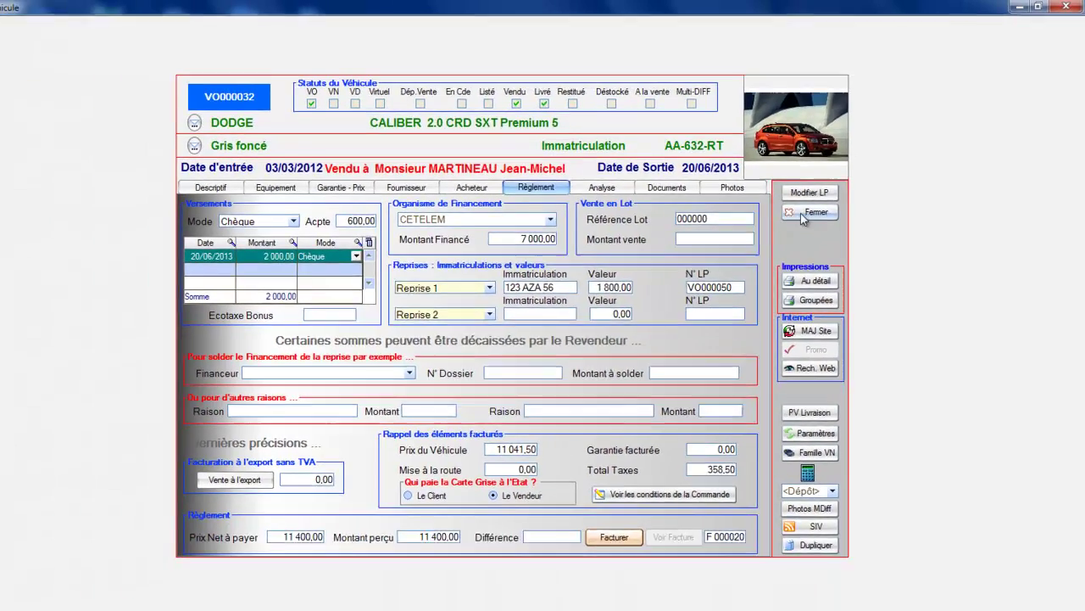
pyautogui.click(751, 252)
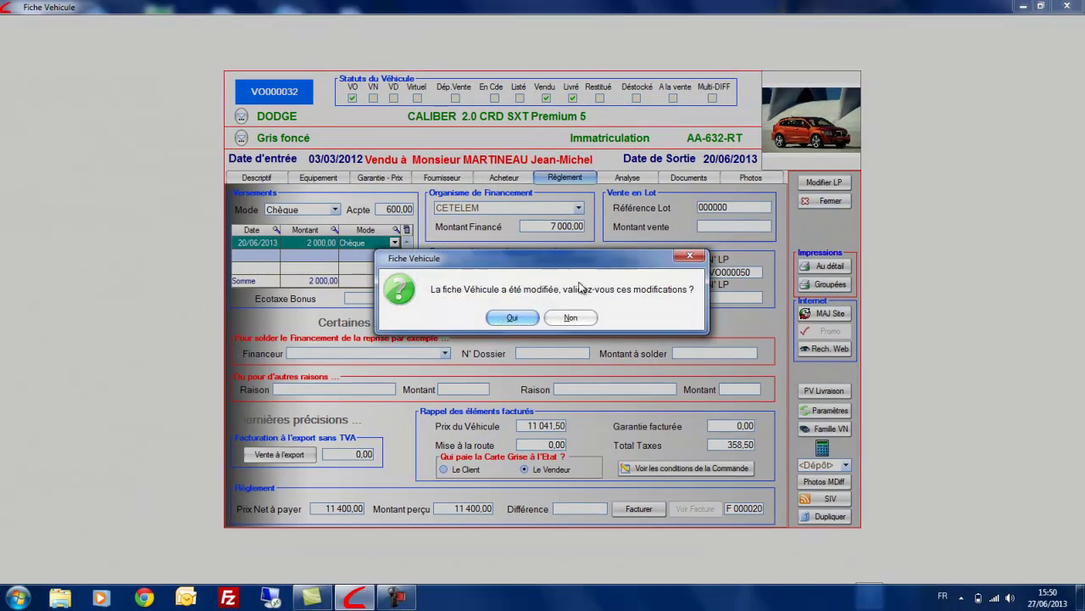
pyautogui.click(512, 318)
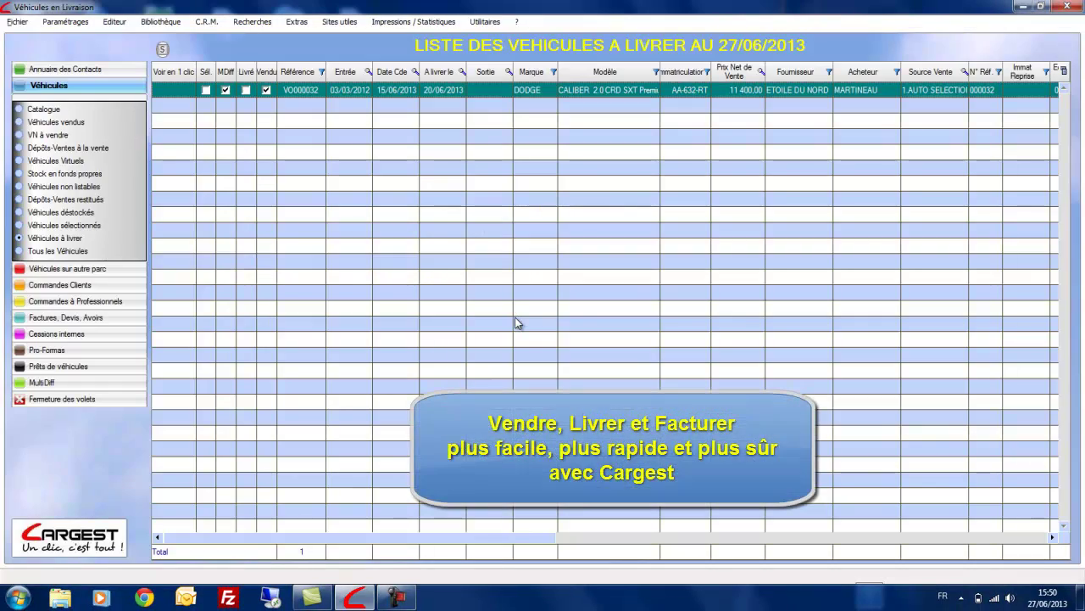
pyautogui.click(34, 319)
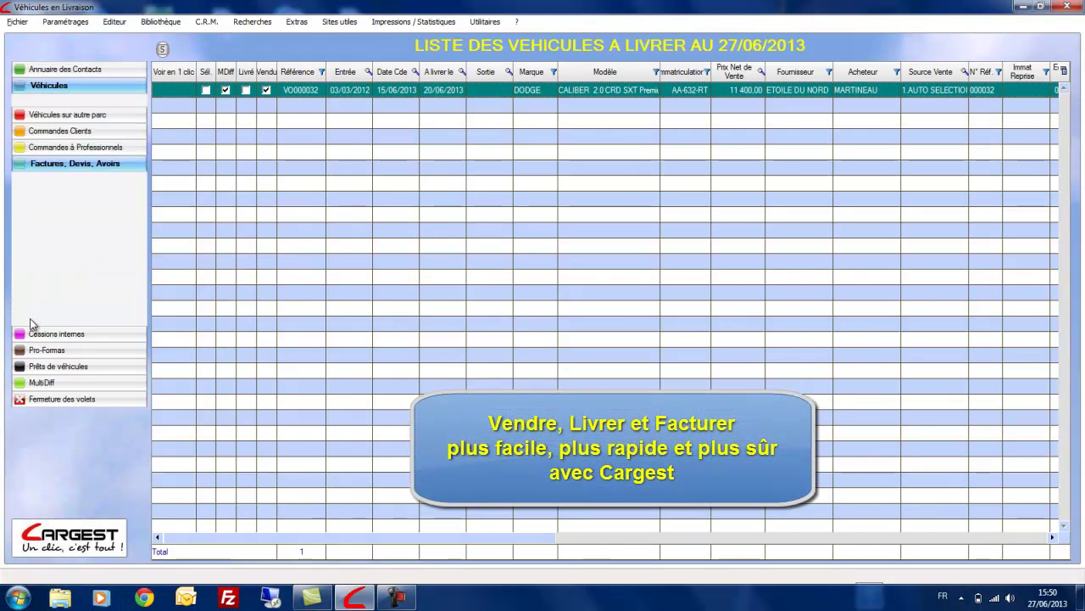